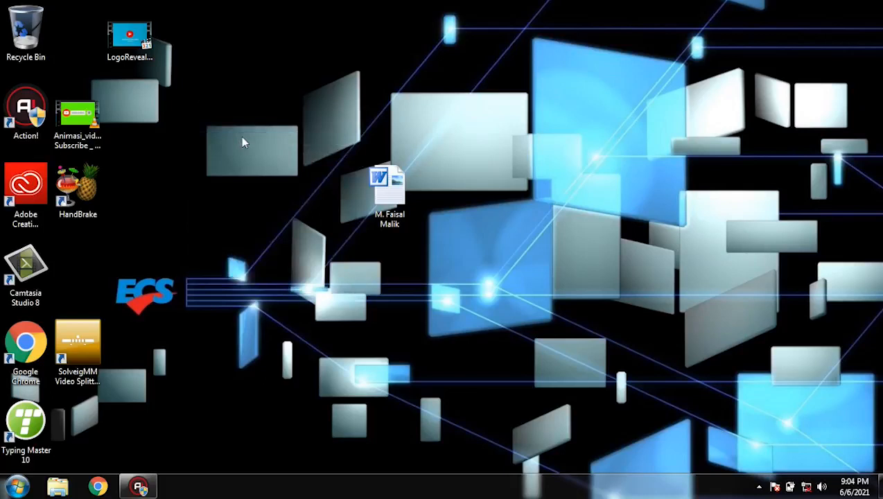
{"action": "right_click", "coordinate": [187, 106]}
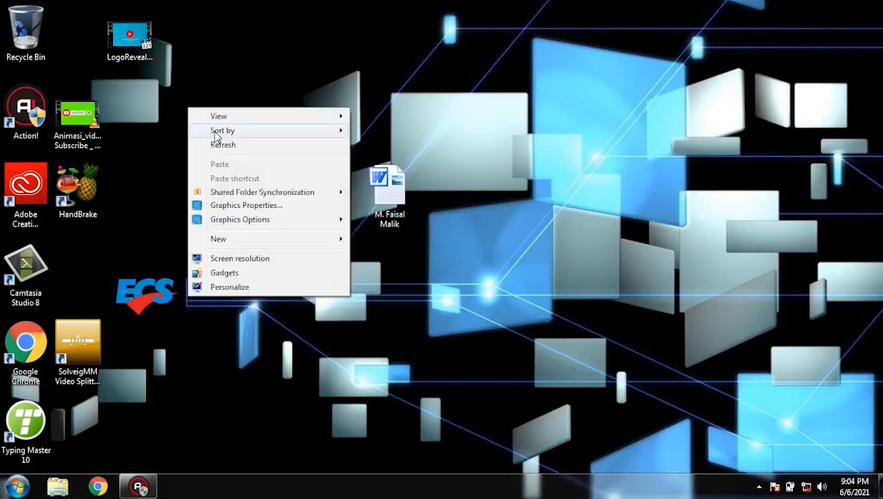
{"action": "left_click", "coordinate": [216, 140]}
{"action": "right_click", "coordinate": [193, 116]}
{"action": "left_click", "coordinate": [225, 156]}
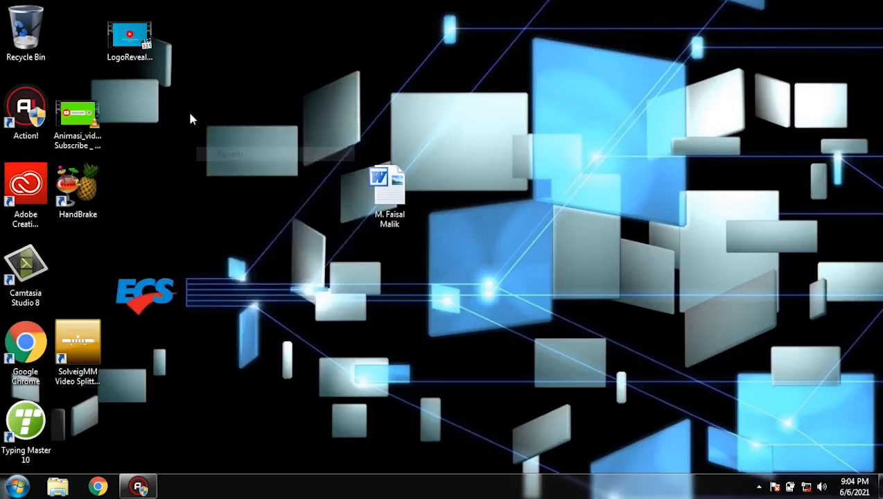
{"action": "right_click", "coordinate": [189, 113]}
{"action": "left_click", "coordinate": [230, 154]}
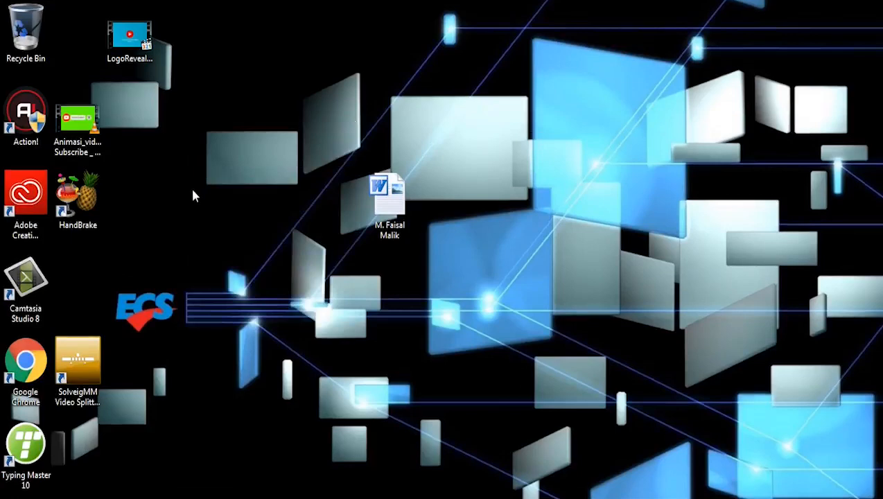
{"action": "right_click", "coordinate": [325, 111]}
{"action": "left_click", "coordinate": [357, 145]}
- Launch Adobe Audition CC from the Windows desktop
{"action": "key", "text": "super"}
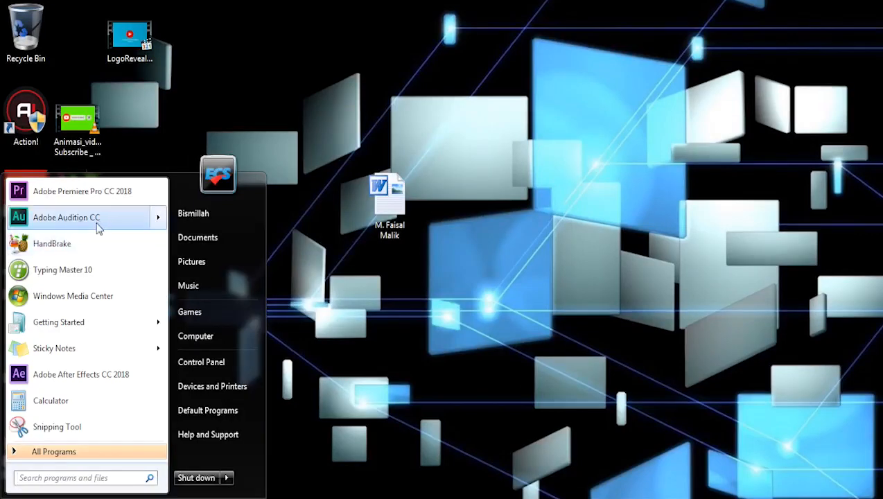
{"action": "left_click", "coordinate": [102, 218]}
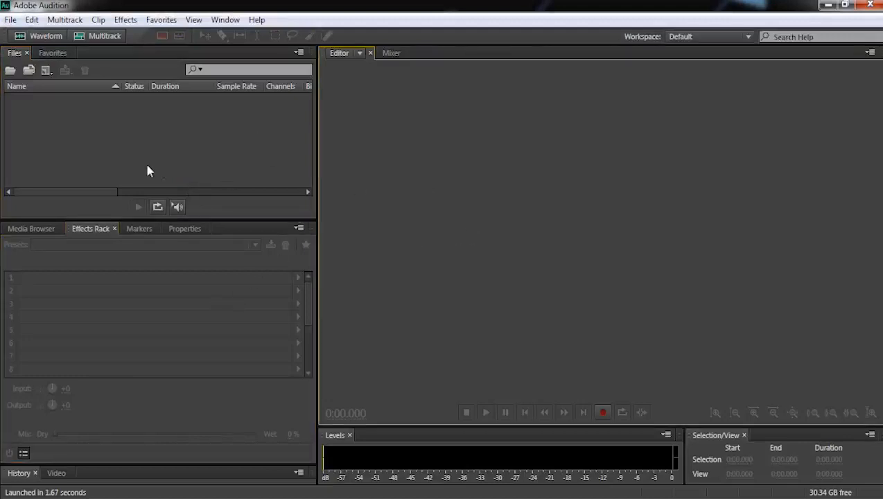
{"action": "left_click", "coordinate": [32, 21]}
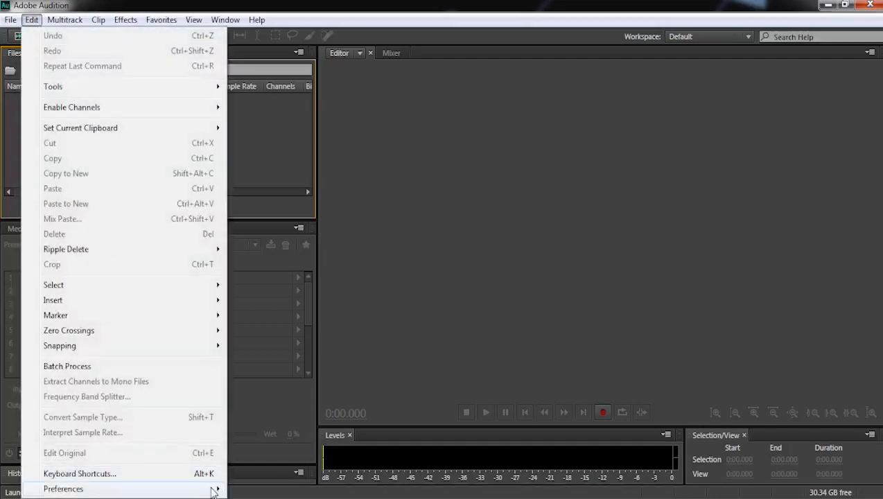
{"action": "mouse_move", "coordinate": [212, 491]}
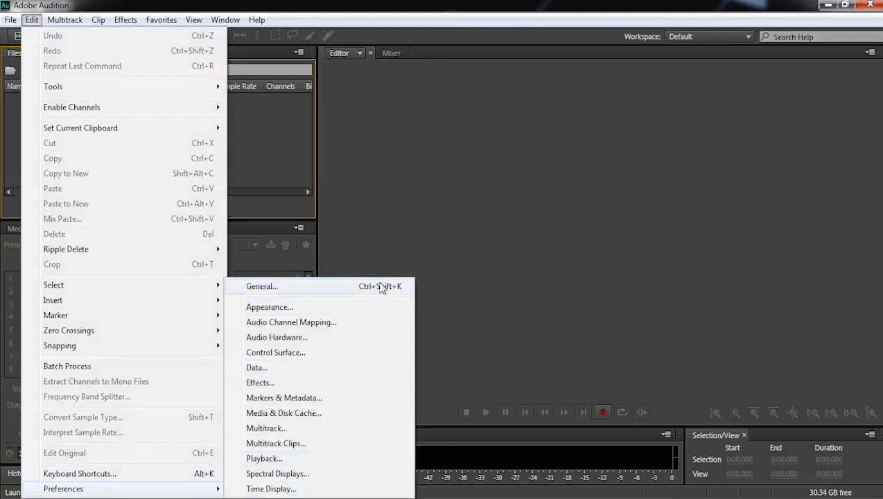
{"action": "left_click", "coordinate": [479, 207]}
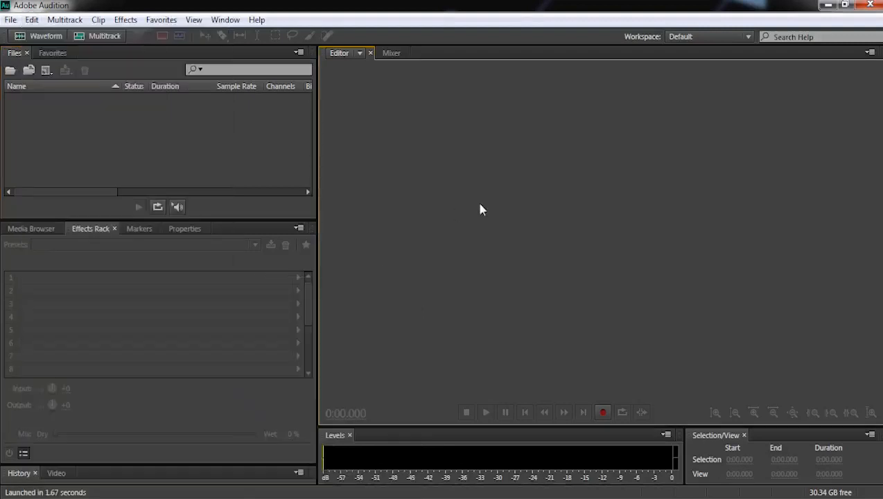
- Open the Audio Hardware preferences and move the dialog clear for viewing
{"action": "left_click", "coordinate": [32, 20]}
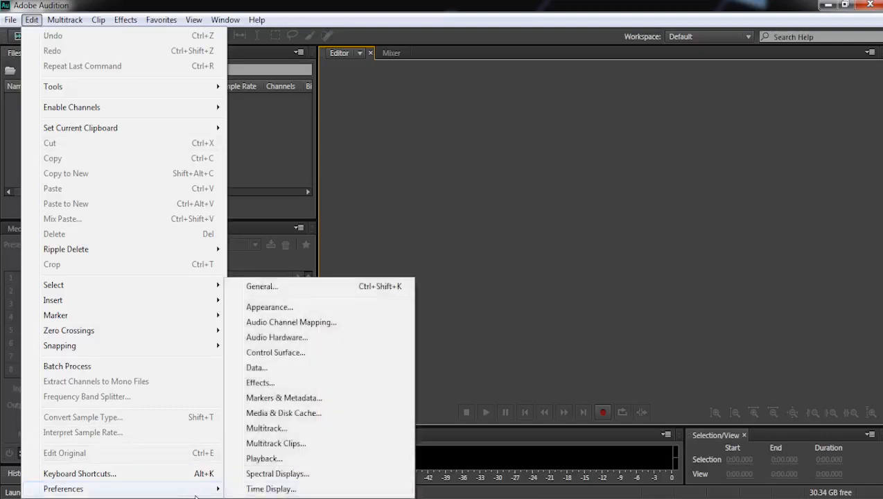
{"action": "mouse_move", "coordinate": [208, 490]}
{"action": "left_click", "coordinate": [317, 290]}
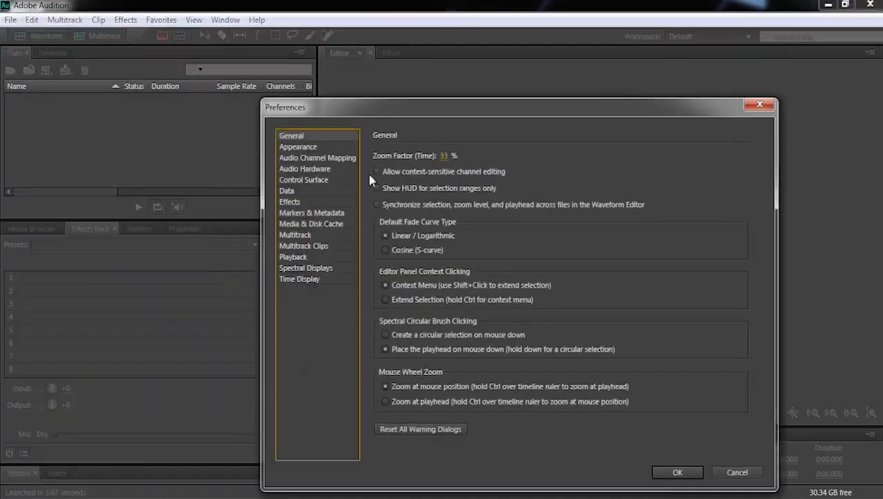
{"action": "left_click", "coordinate": [315, 171]}
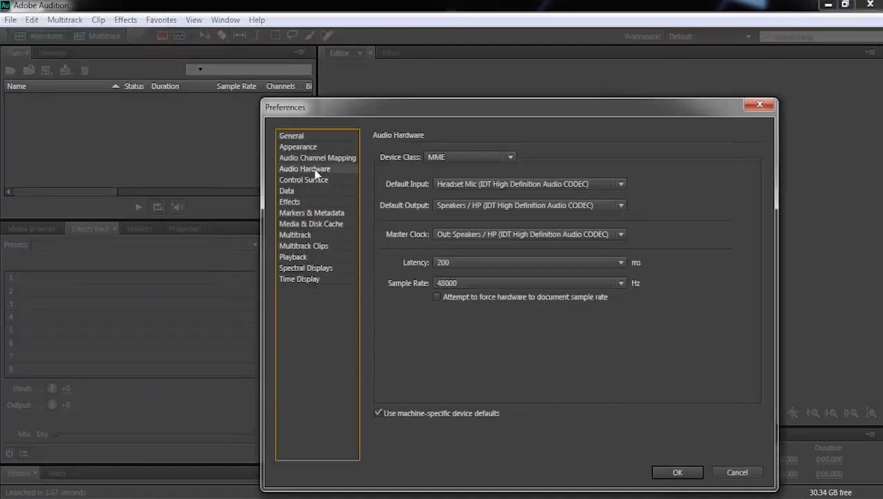
{"action": "left_click_drag", "start_coordinate": [432, 114], "coordinate": [399, 77]}
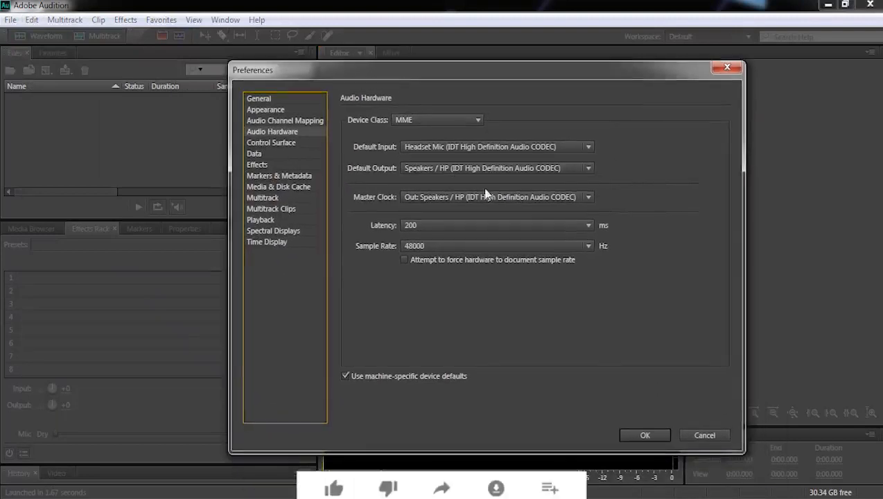
- Choose Headset Mic (IDT High Definition Audio CODEC) as the default audio input
{"action": "left_click", "coordinate": [412, 145]}
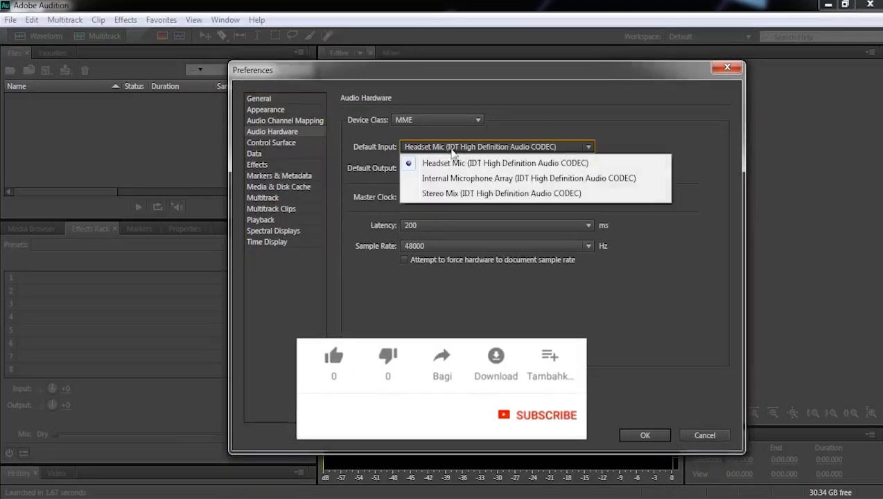
{"action": "left_click", "coordinate": [481, 164]}
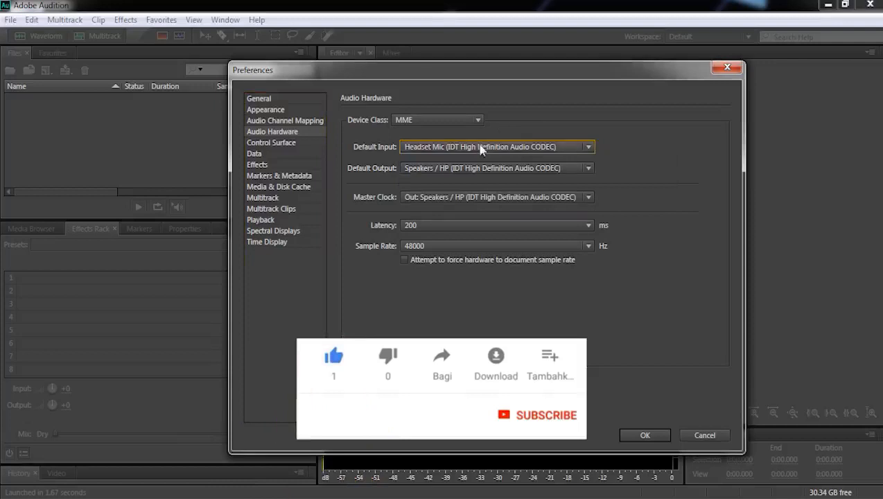
{"action": "left_click", "coordinate": [483, 147]}
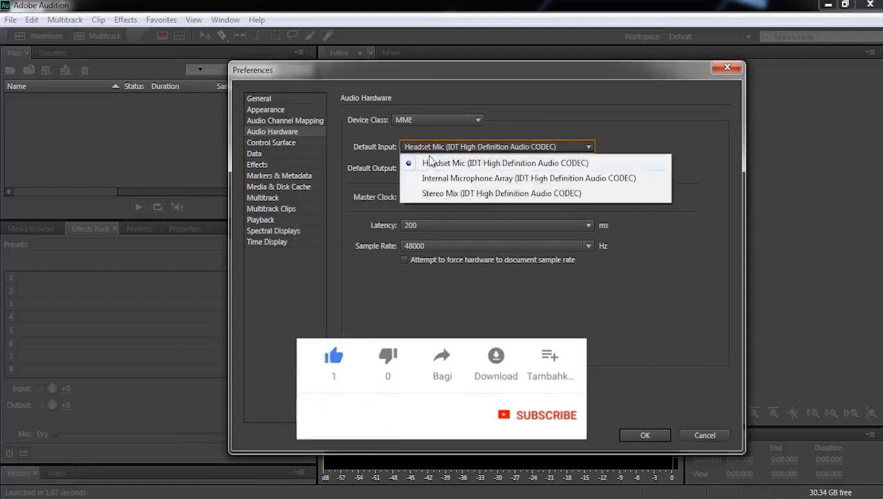
{"action": "left_click", "coordinate": [586, 116]}
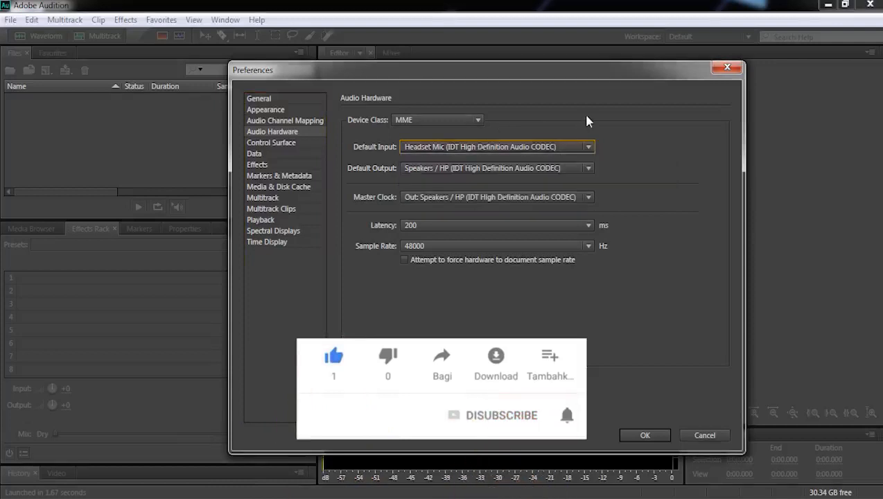
{"action": "left_click", "coordinate": [533, 154]}
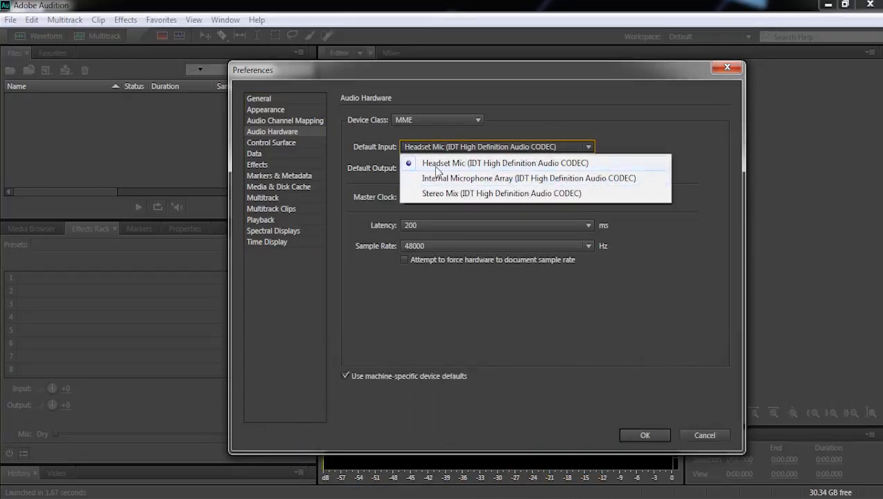
{"action": "left_click", "coordinate": [513, 133]}
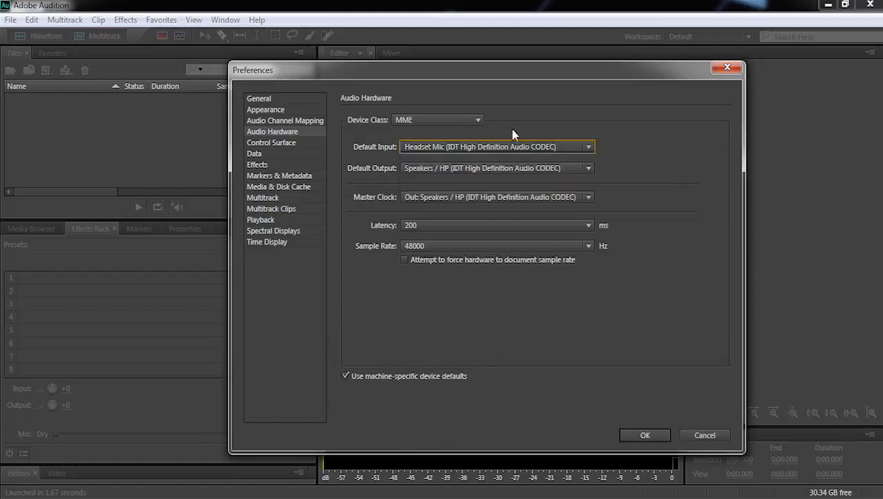
{"action": "left_click", "coordinate": [475, 148]}
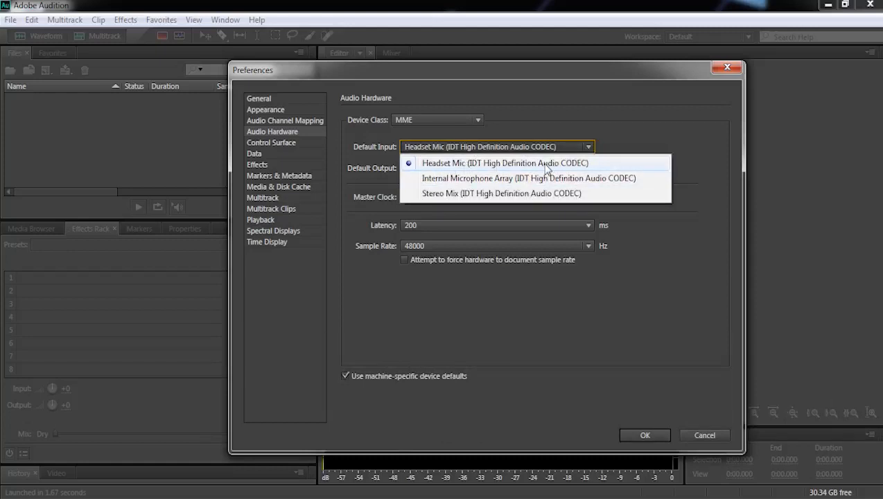
{"action": "left_click", "coordinate": [463, 165]}
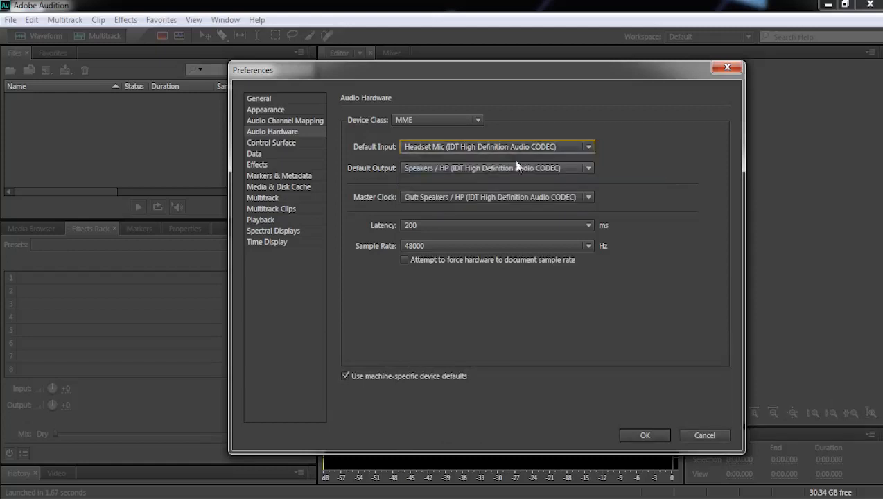
- Keep the hardware sample rate at 48000 Hz and apply the audio hardware preferences
{"action": "left_click", "coordinate": [455, 246]}
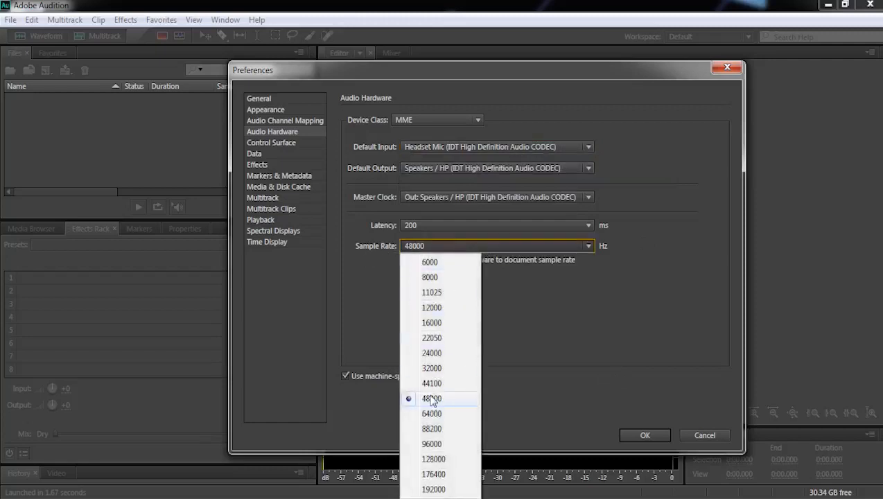
{"action": "left_click", "coordinate": [557, 367]}
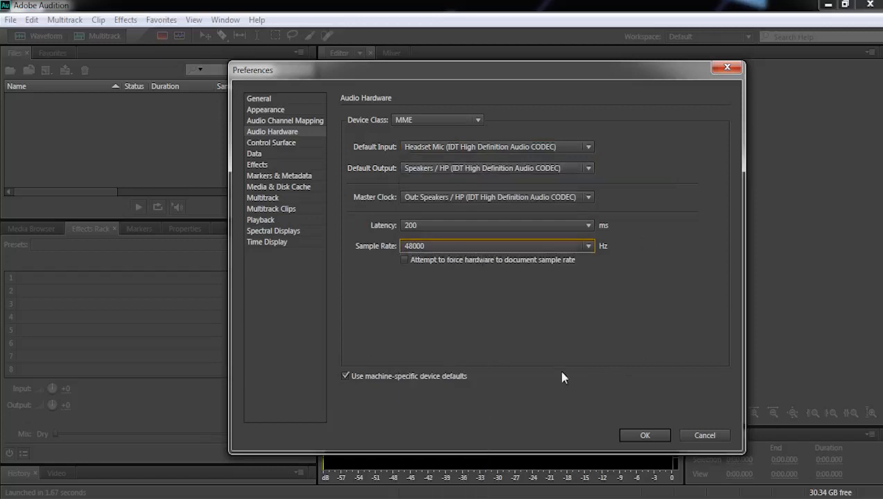
{"action": "left_click", "coordinate": [645, 435]}
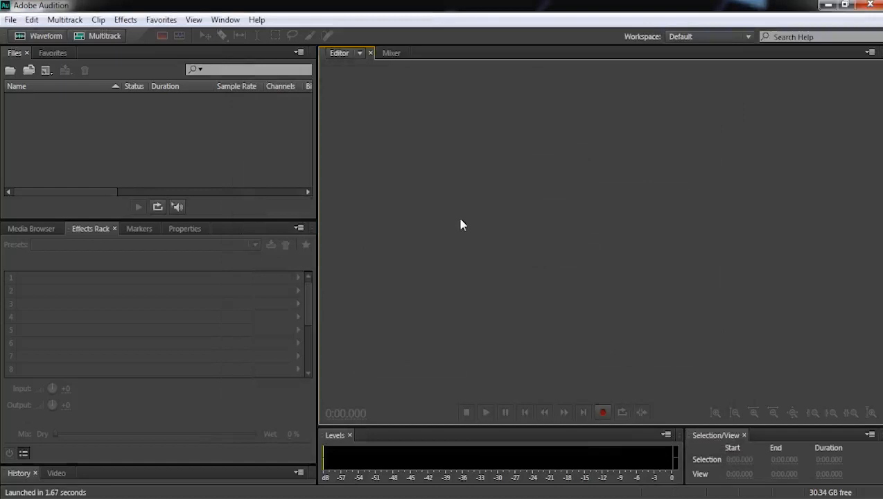
- Create the multitrack session Untitled Session 1 at 48000 Hz, overwriting the existing file, and arm Track 1 for recording
{"action": "key", "text": "ctrl+n"}
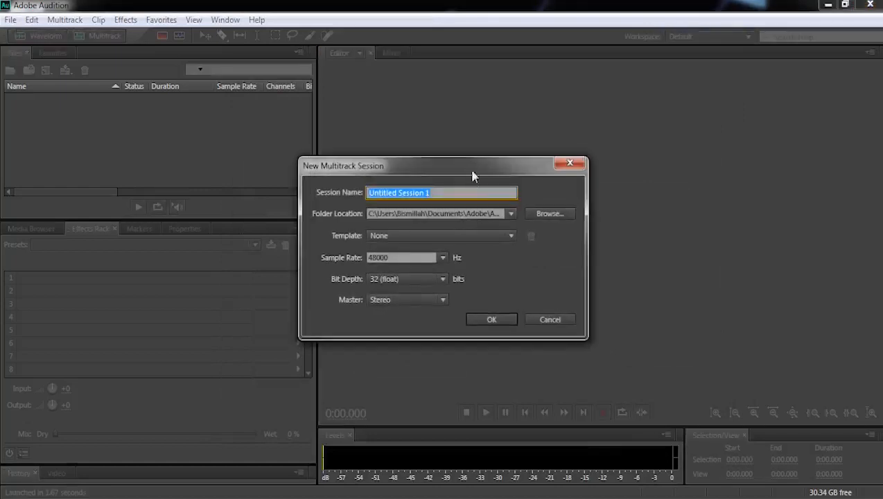
{"action": "left_click_drag", "start_coordinate": [479, 177], "coordinate": [567, 129]}
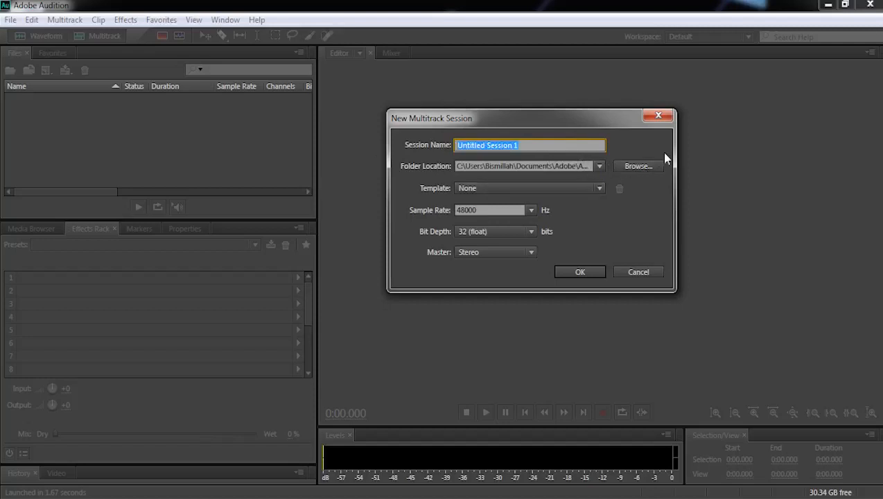
{"action": "left_click", "coordinate": [530, 211]}
{"action": "left_click", "coordinate": [598, 246]}
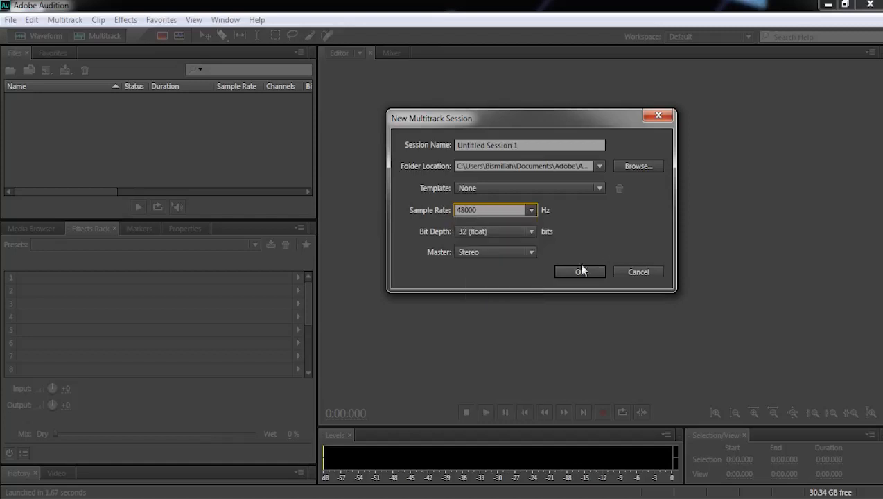
{"action": "left_click", "coordinate": [580, 272]}
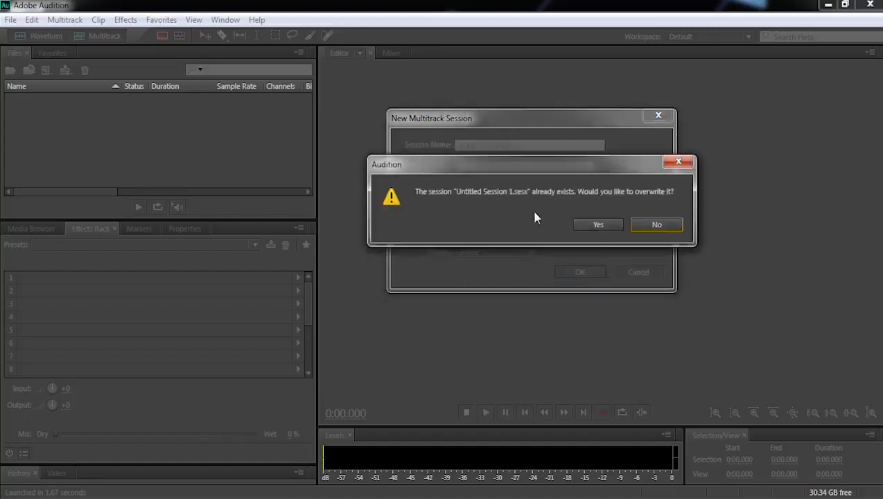
{"action": "left_click", "coordinate": [607, 223]}
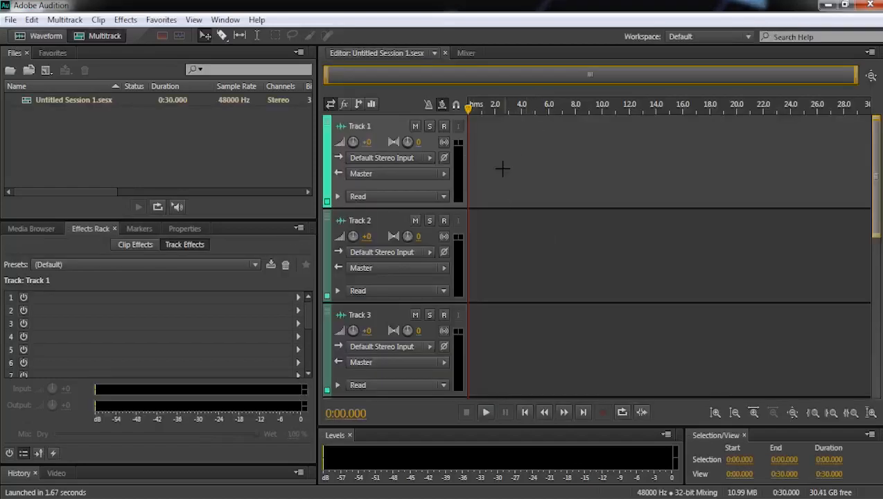
{"action": "left_click", "coordinate": [443, 126]}
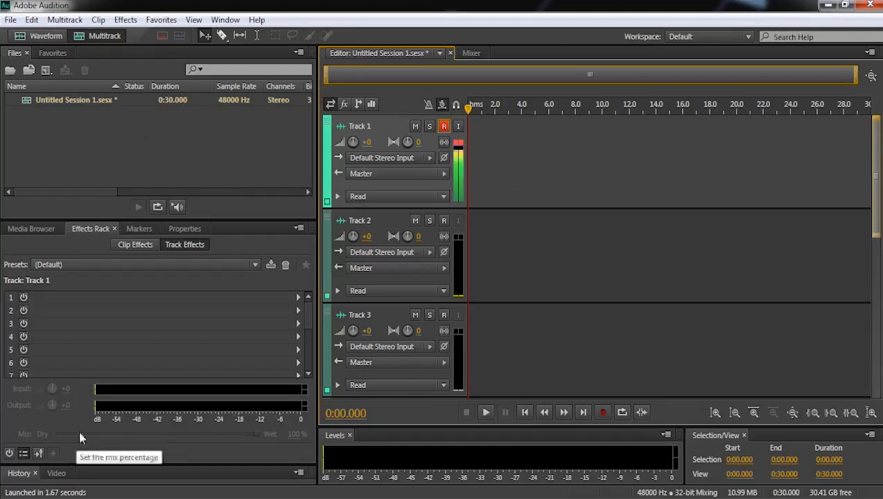
- Open the Windows Control Panel and show all its items as large icons
{"action": "left_click", "coordinate": [18, 497]}
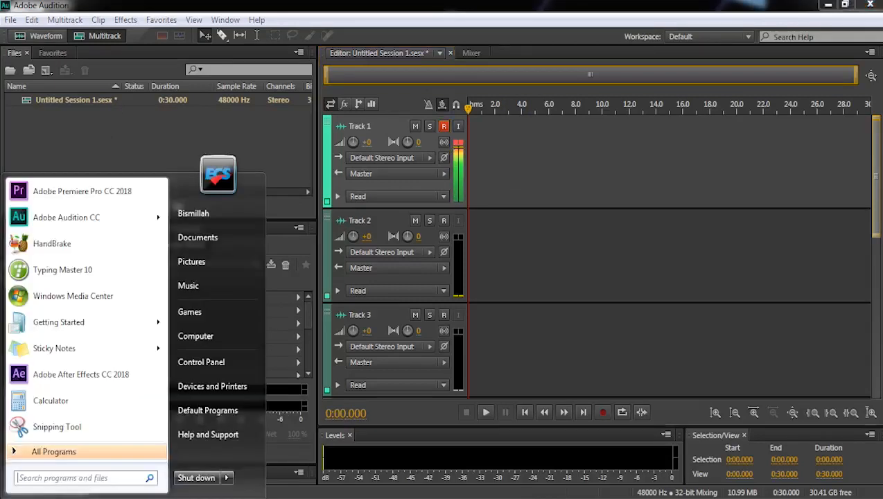
{"action": "left_click", "coordinate": [221, 364]}
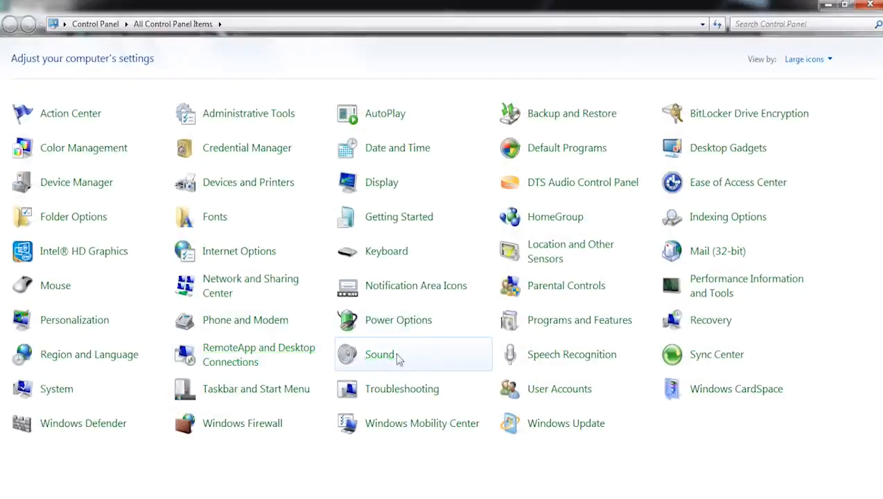
{"action": "left_click", "coordinate": [806, 58]}
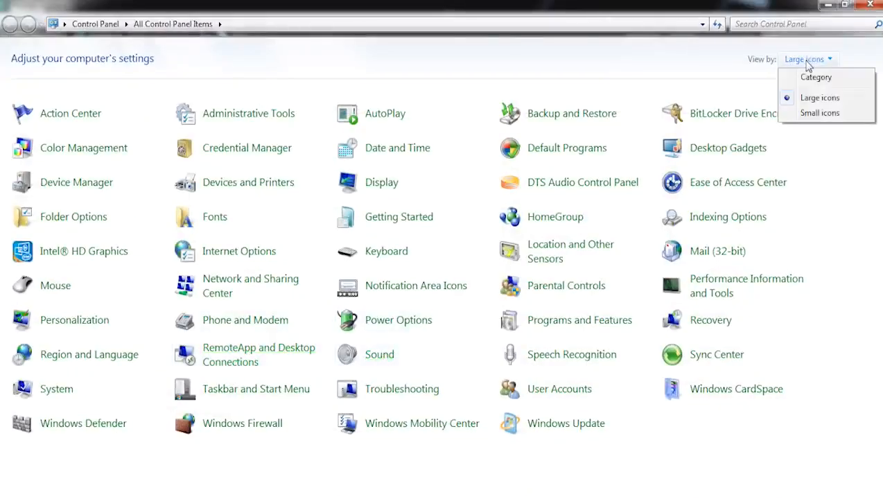
{"action": "left_click", "coordinate": [810, 78]}
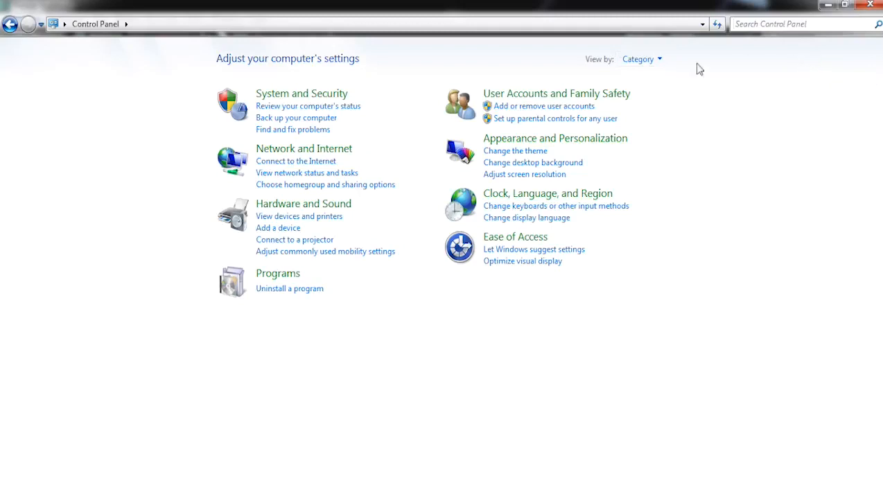
{"action": "left_click", "coordinate": [652, 63]}
{"action": "left_click", "coordinate": [683, 101]}
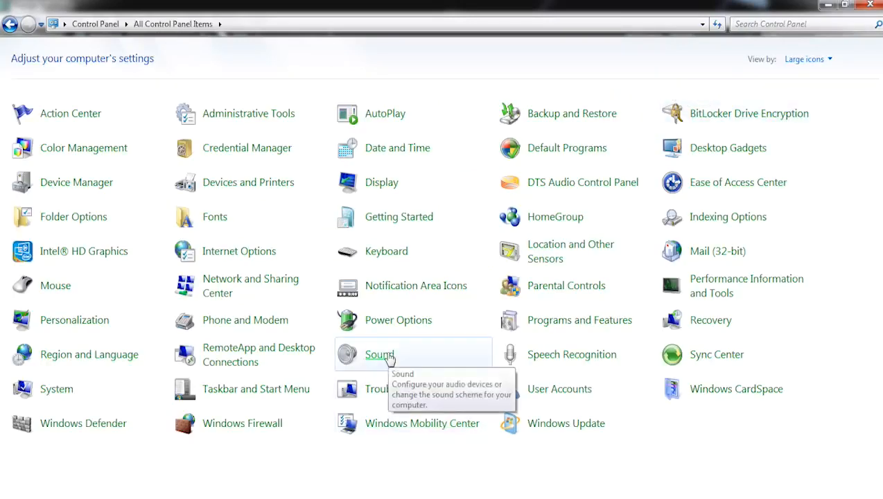
- Open the Windows Sound settings and bring up the properties of the Headset Mic recording device
{"action": "left_click", "coordinate": [380, 355]}
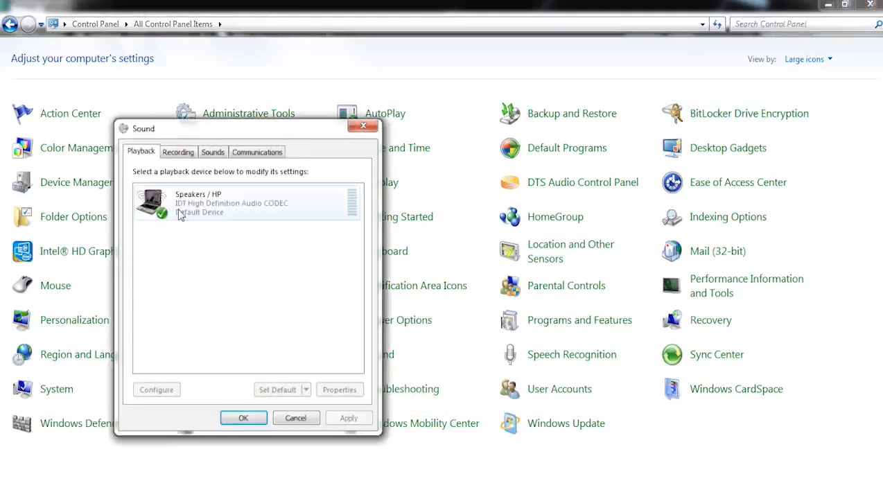
{"action": "left_click_drag", "start_coordinate": [253, 131], "coordinate": [435, 103]}
{"action": "left_click", "coordinate": [363, 120]}
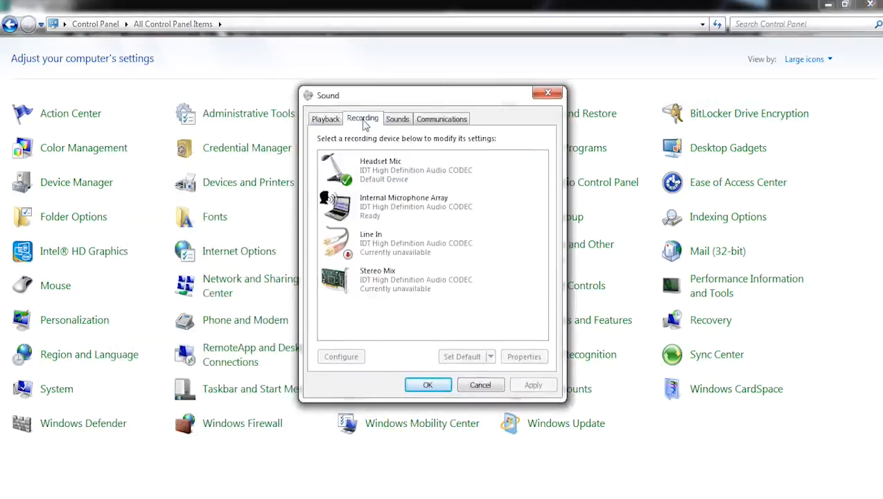
{"action": "left_click", "coordinate": [365, 181]}
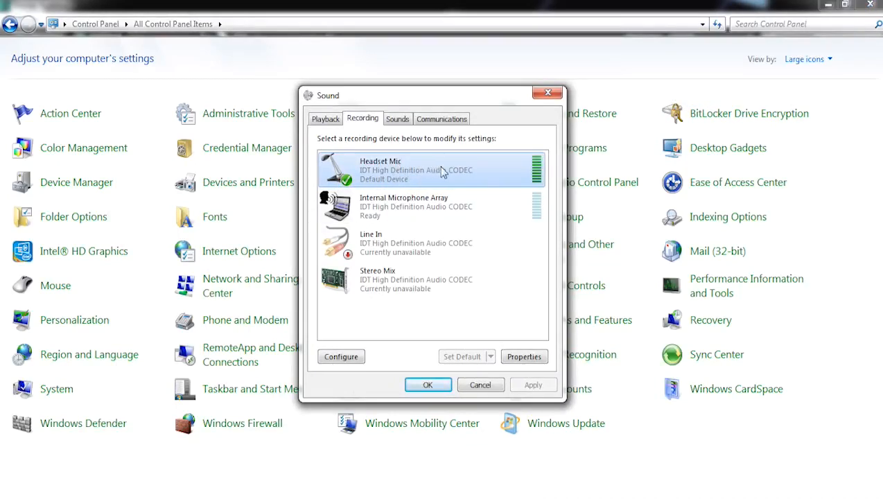
{"action": "double_click", "coordinate": [438, 169]}
{"action": "left_click_drag", "start_coordinate": [445, 142], "coordinate": [492, 72]}
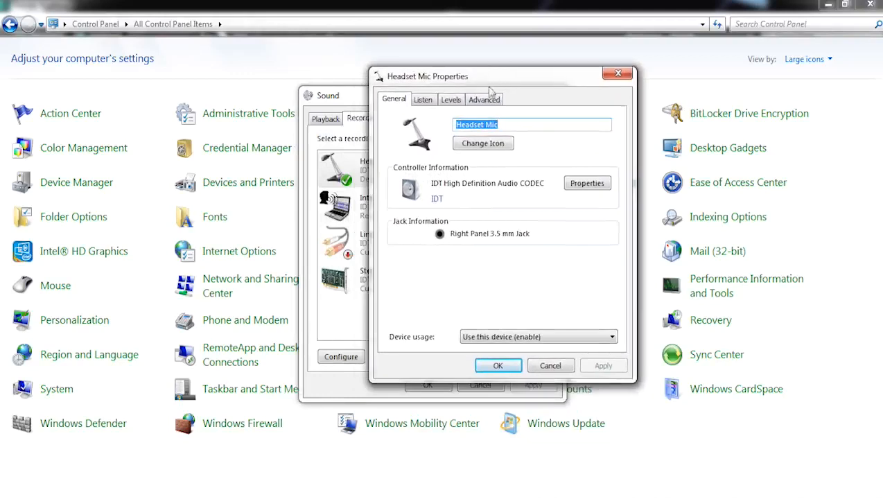
- Set the Headset Mic's default format to 2 channel, 16 bit, 48000 Hz (DVD Quality) and confirm the sound settings
{"action": "left_click", "coordinate": [484, 100]}
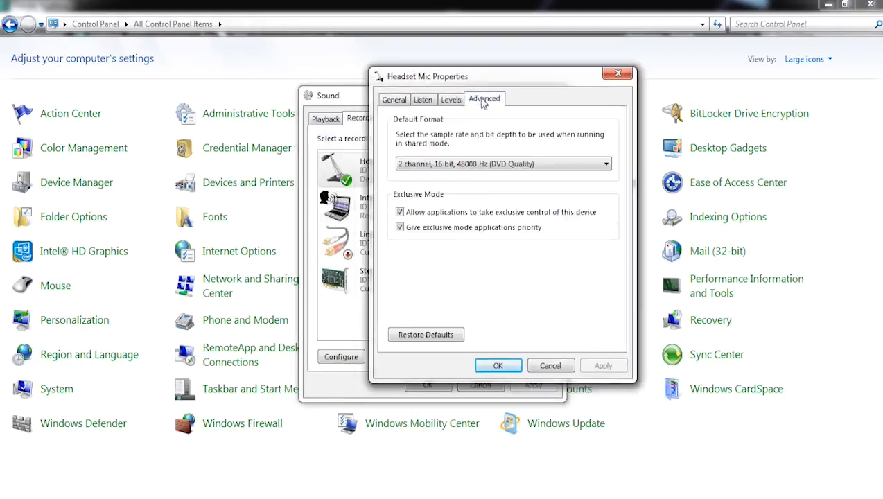
{"action": "left_click", "coordinate": [517, 165]}
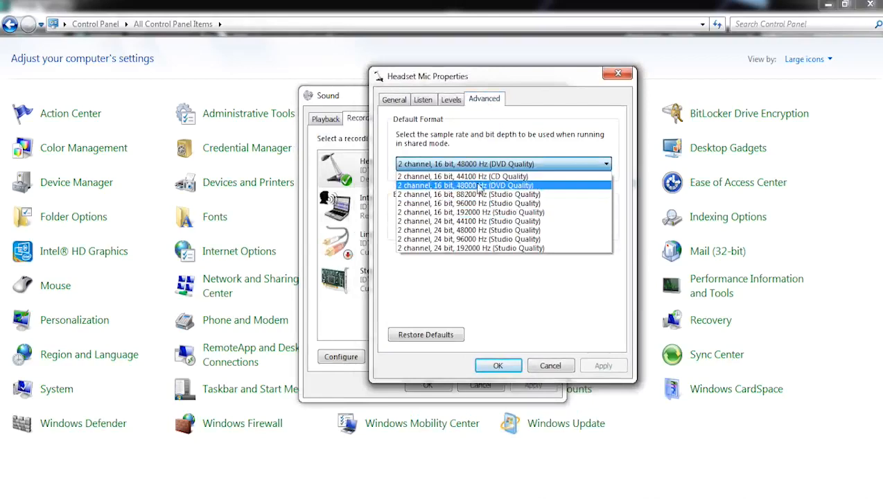
{"action": "left_click", "coordinate": [538, 185]}
{"action": "left_click", "coordinate": [505, 368]}
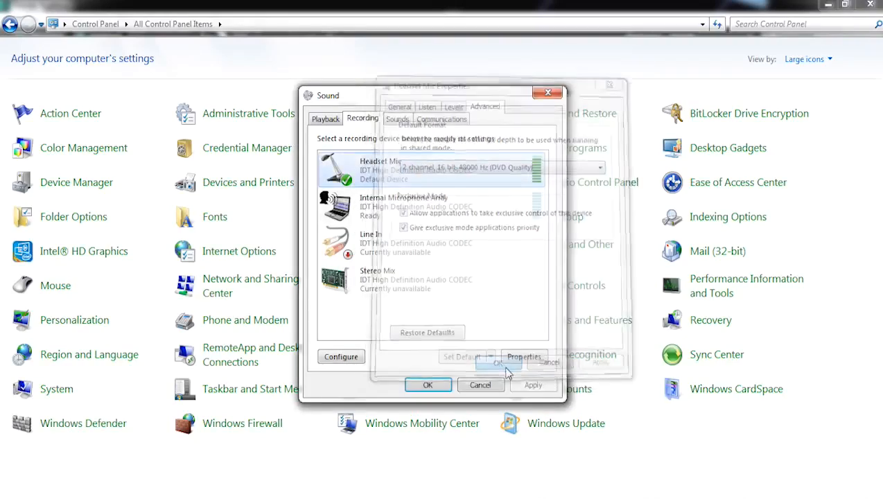
{"action": "left_click", "coordinate": [427, 385]}
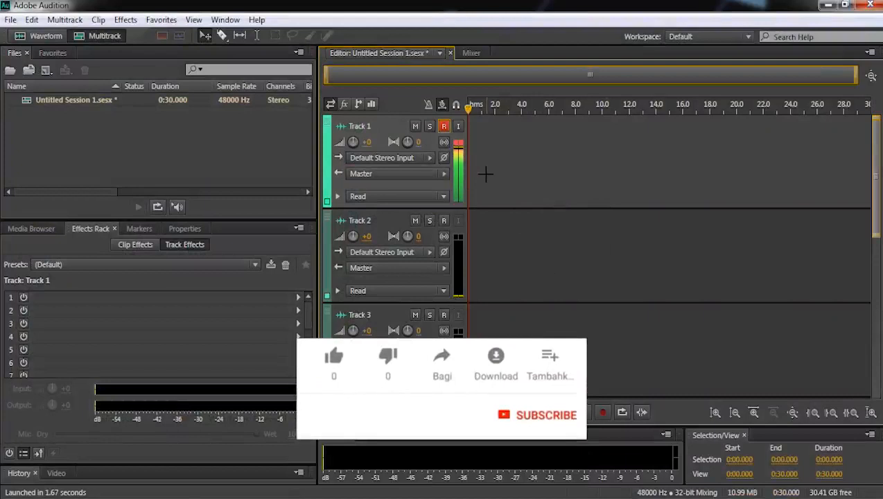
- Switch to Adobe Audition, record a voice take of about 1:04 on Track 1 and play it back from the start
{"action": "left_click", "coordinate": [603, 413]}
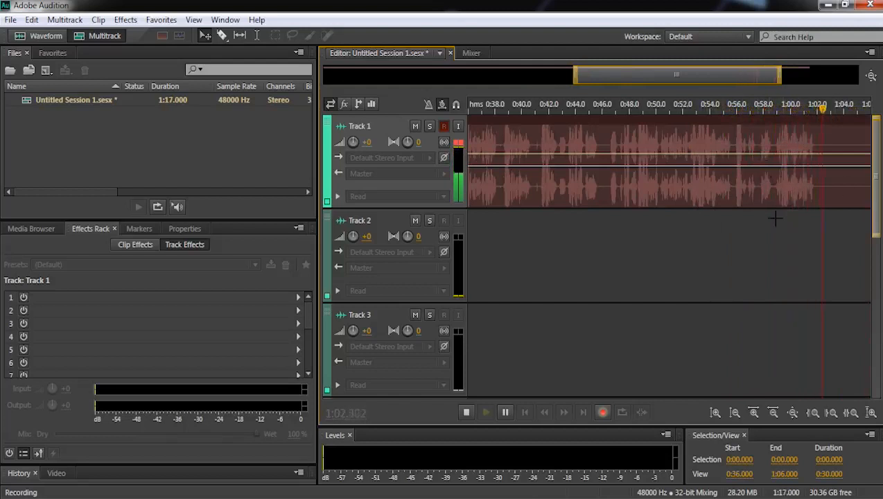
{"action": "left_click", "coordinate": [602, 413]}
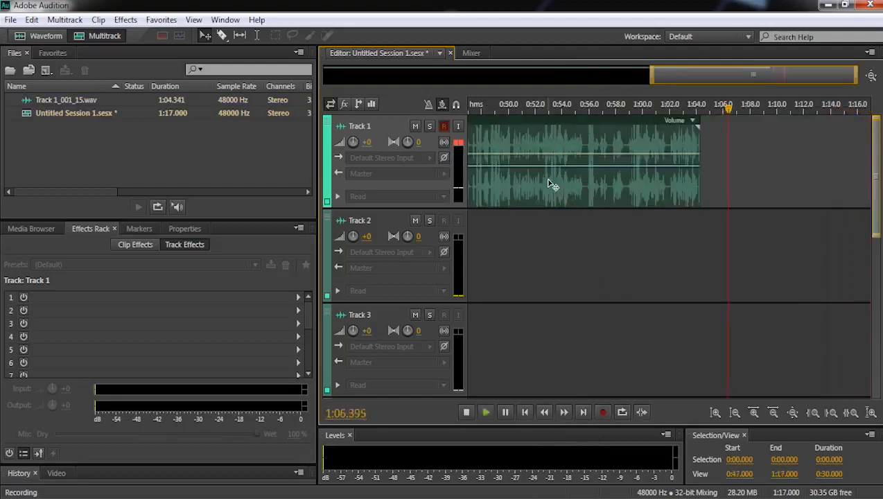
{"action": "left_click_drag", "start_coordinate": [639, 108], "coordinate": [335, 134]}
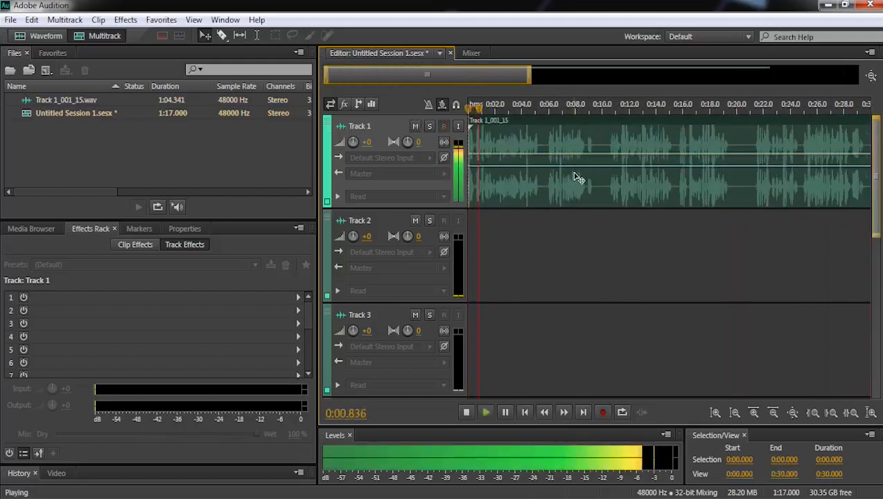
- Open the recorded Track 1 clip in the waveform editor and highlight a speech passage and the silent gaps to compare them
{"action": "double_click", "coordinate": [576, 178]}
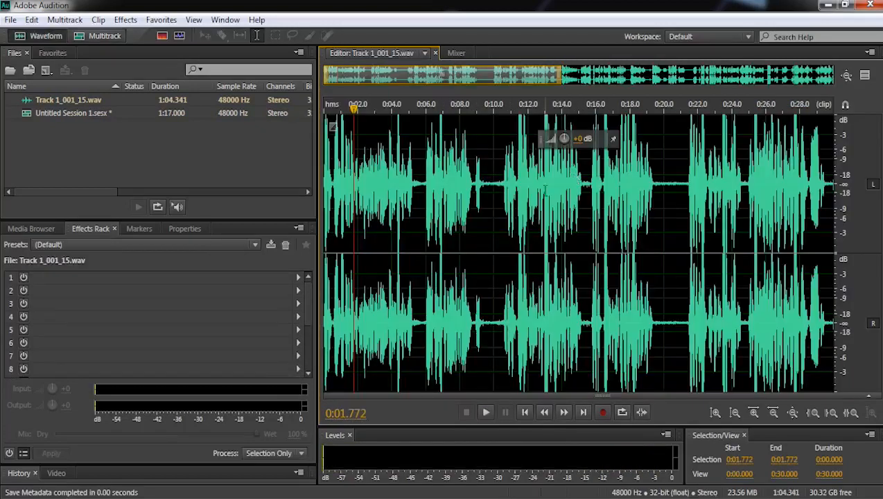
{"action": "left_click", "coordinate": [484, 208]}
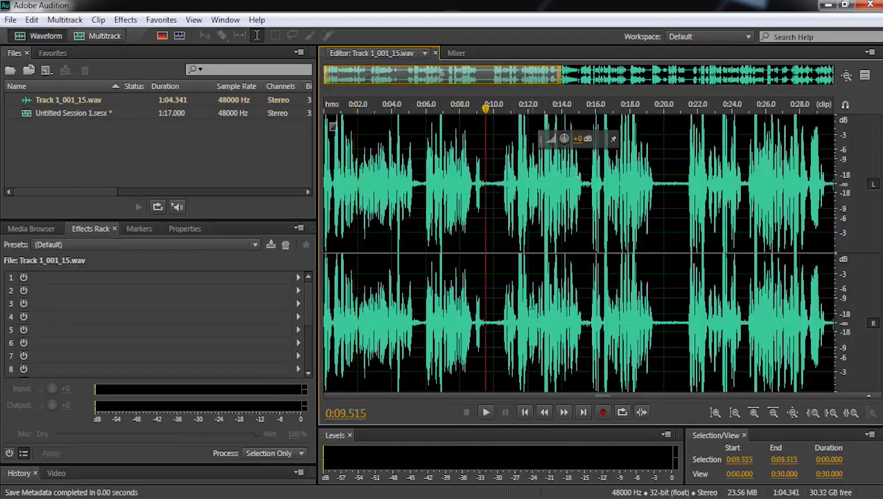
{"action": "left_click_drag", "start_coordinate": [484, 208], "coordinate": [351, 208]}
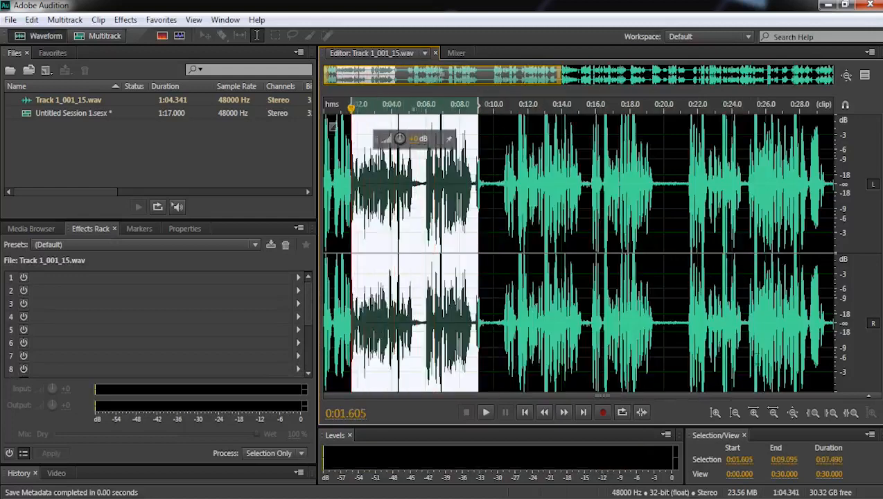
{"action": "left_click_drag", "start_coordinate": [658, 312], "coordinate": [688, 315]}
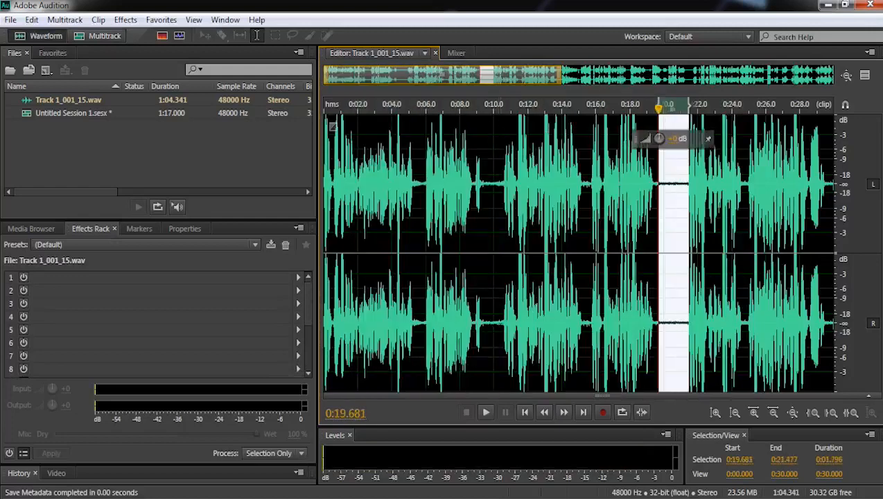
{"action": "left_click_drag", "start_coordinate": [485, 311], "coordinate": [503, 312]}
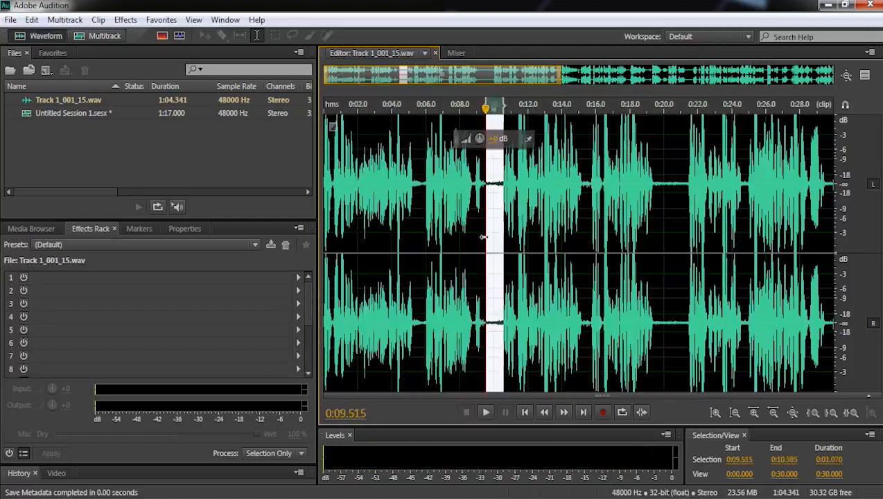
- Select the first 30 seconds of the recording and normalize the selection to -0.1 dB
{"action": "double_click", "coordinate": [381, 185]}
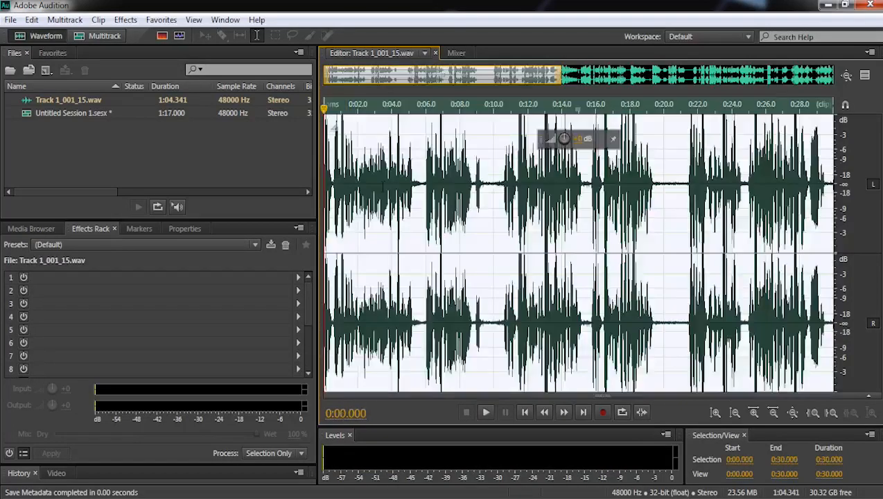
{"action": "left_click", "coordinate": [458, 186]}
{"action": "double_click", "coordinate": [422, 185]}
{"action": "left_click", "coordinate": [163, 21]}
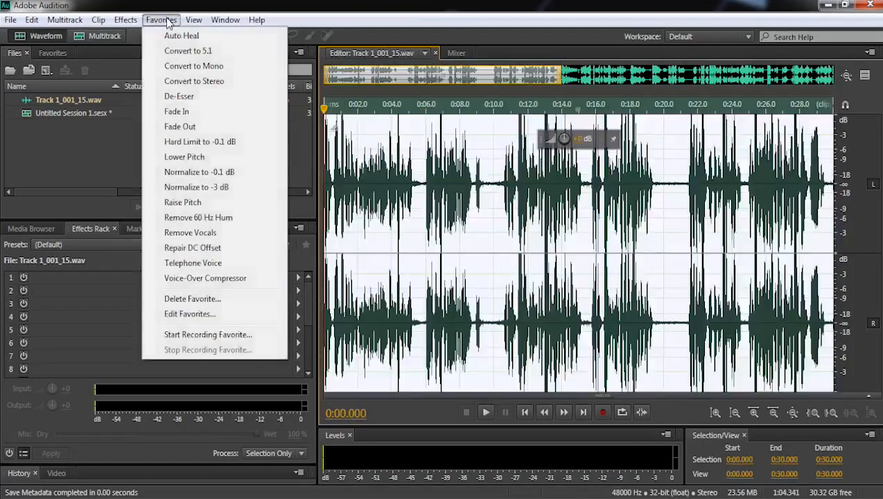
{"action": "left_click", "coordinate": [199, 174]}
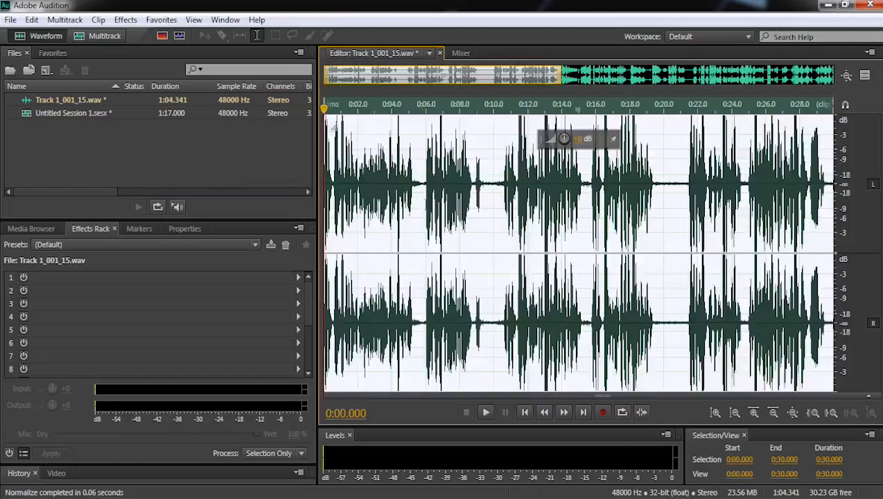
- Apply Adaptive Noise Reduction with the Default preset, reducing noise by 20 dB, to the selected 30 seconds
{"action": "left_click", "coordinate": [125, 20]}
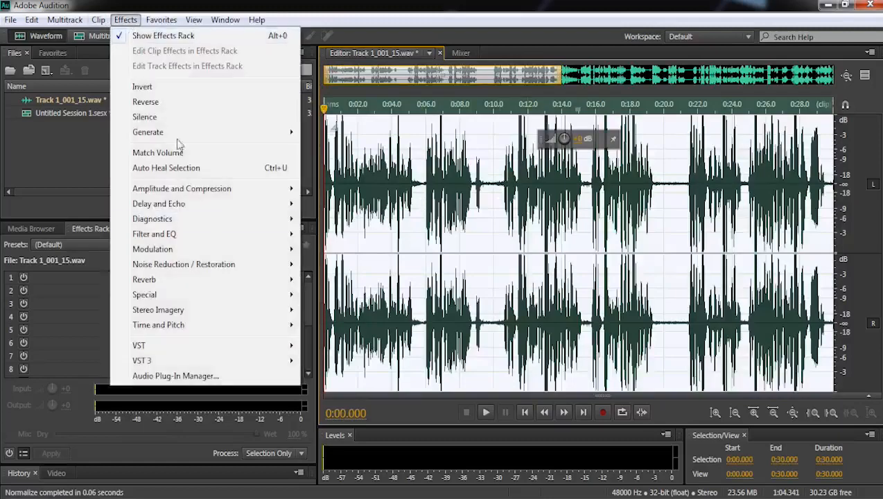
{"action": "mouse_move", "coordinate": [226, 265]}
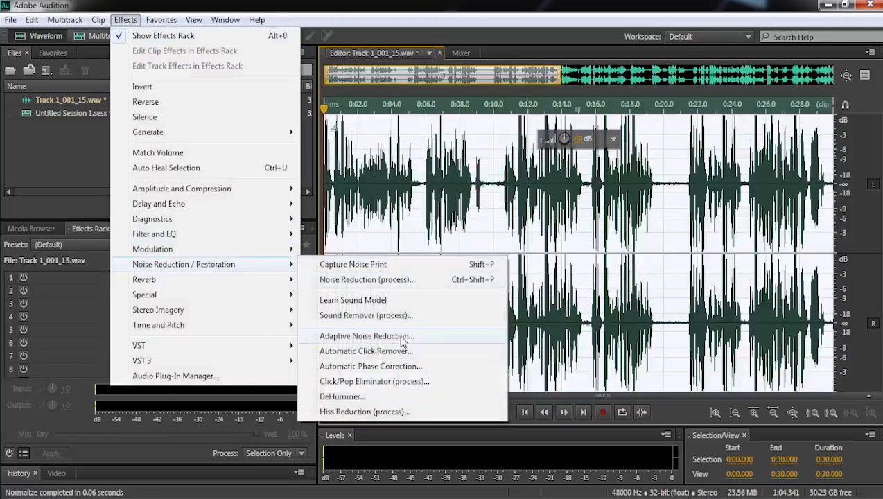
{"action": "left_click", "coordinate": [362, 337]}
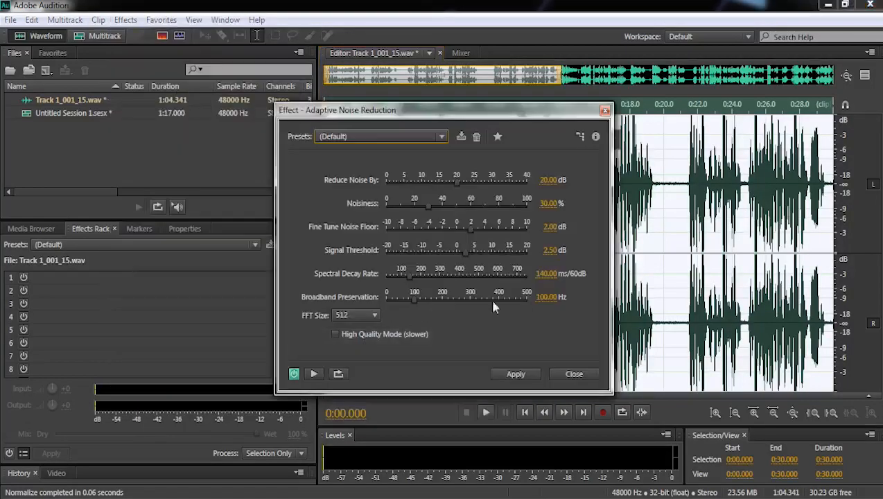
{"action": "left_click_drag", "start_coordinate": [527, 115], "coordinate": [602, 67]}
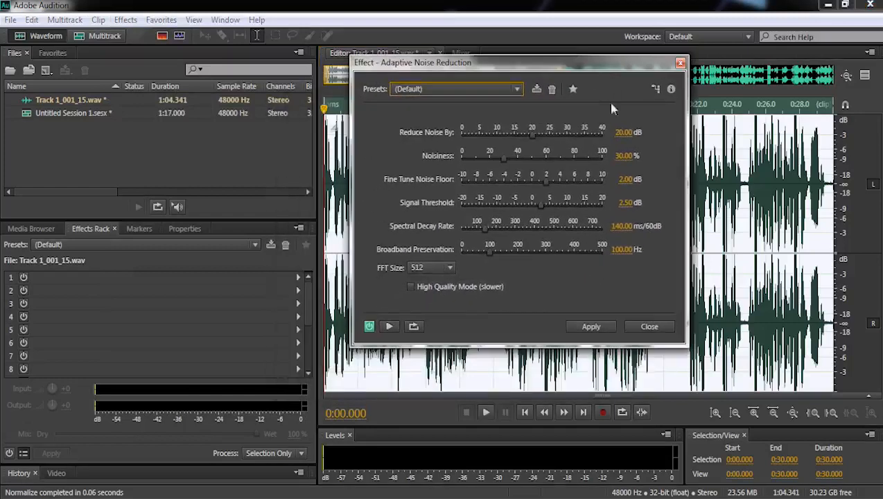
{"action": "left_click", "coordinate": [600, 328]}
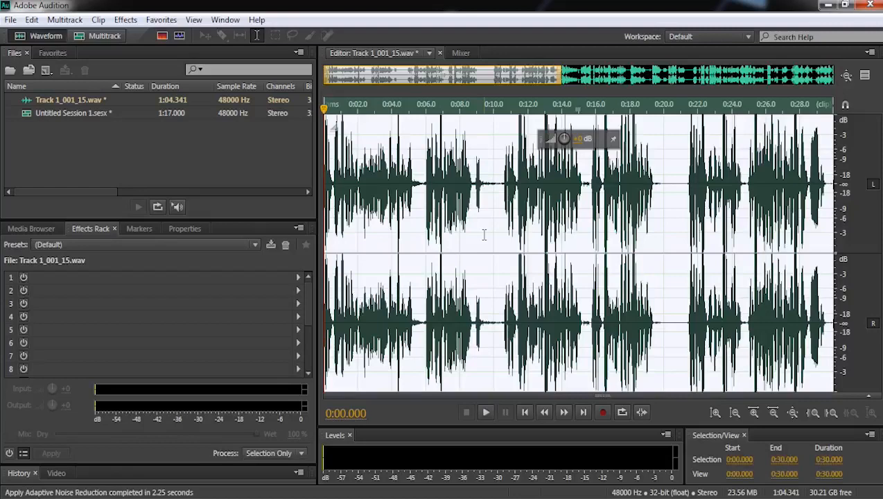
- Clear the selection and examine the gaps between the speech passages for leftover noise
{"action": "left_click", "coordinate": [617, 229]}
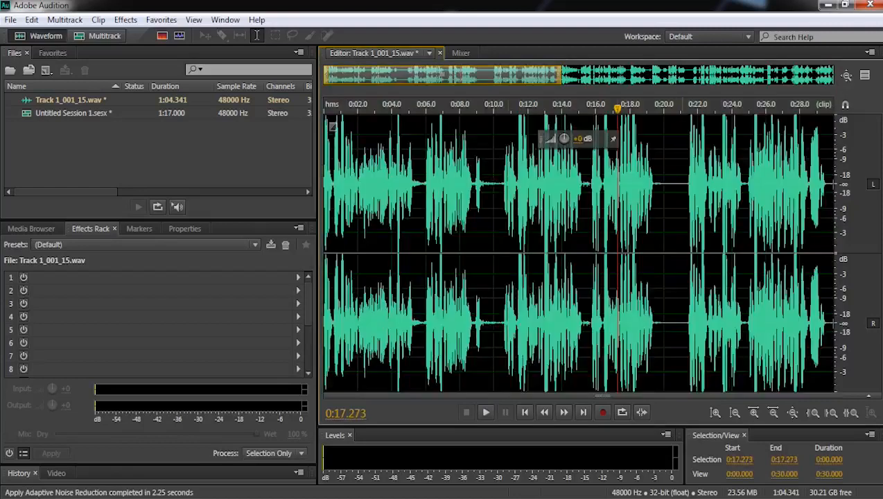
{"action": "left_click_drag", "start_coordinate": [662, 229], "coordinate": [661, 200]}
{"action": "left_click", "coordinate": [516, 215]}
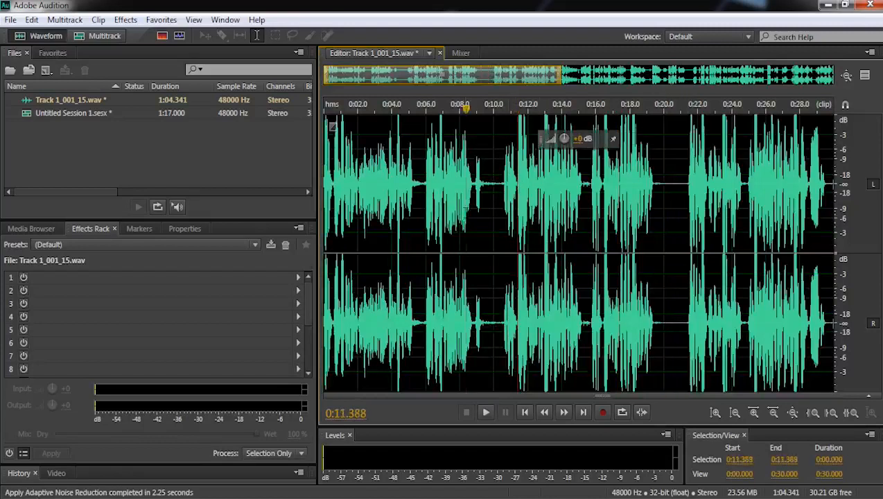
{"action": "left_click_drag", "start_coordinate": [466, 226], "coordinate": [213, 233]}
{"action": "left_click", "coordinate": [413, 207]}
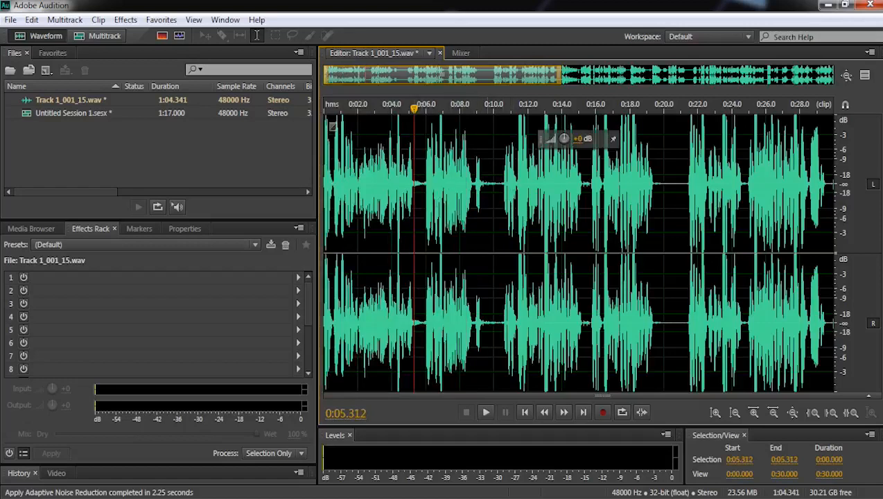
- Capture a noise print from the silent gap between about 0:09.26 and 0:10.61 of the recording
{"action": "left_click", "coordinate": [487, 208]}
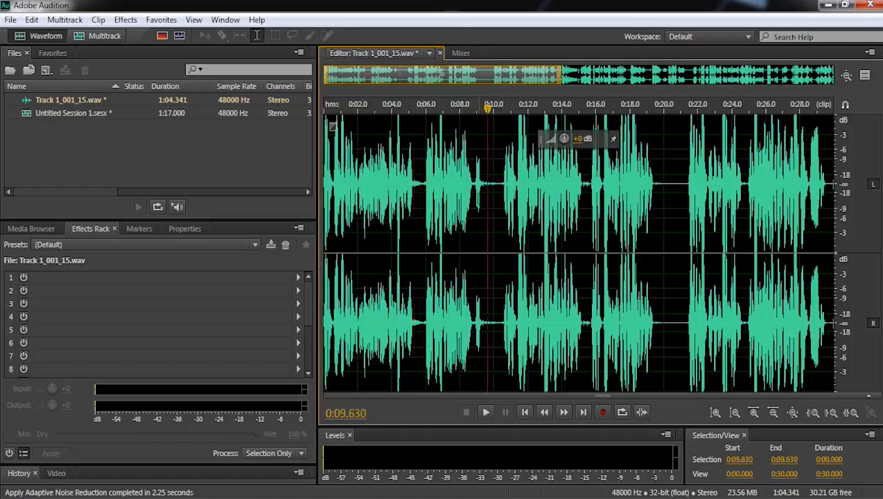
{"action": "scroll", "coordinate": [510, 207], "scroll_direction": "up", "scroll_amount": 7}
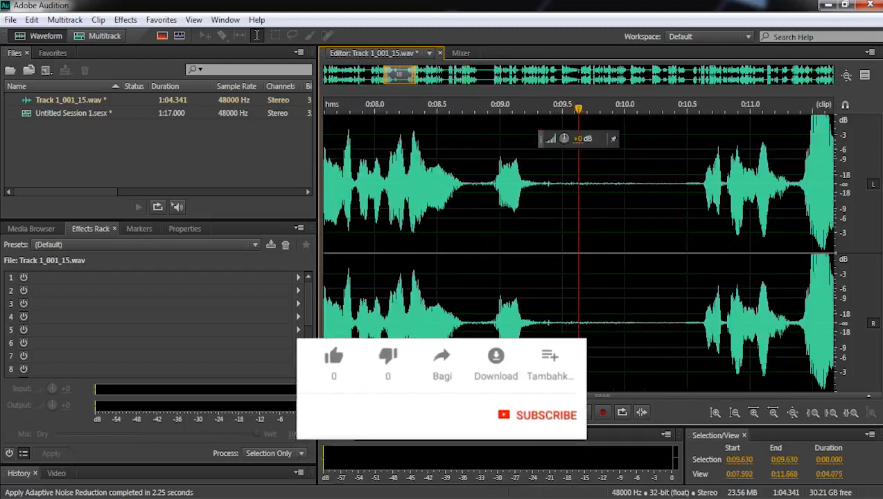
{"action": "left_click_drag", "start_coordinate": [528, 208], "coordinate": [704, 208]}
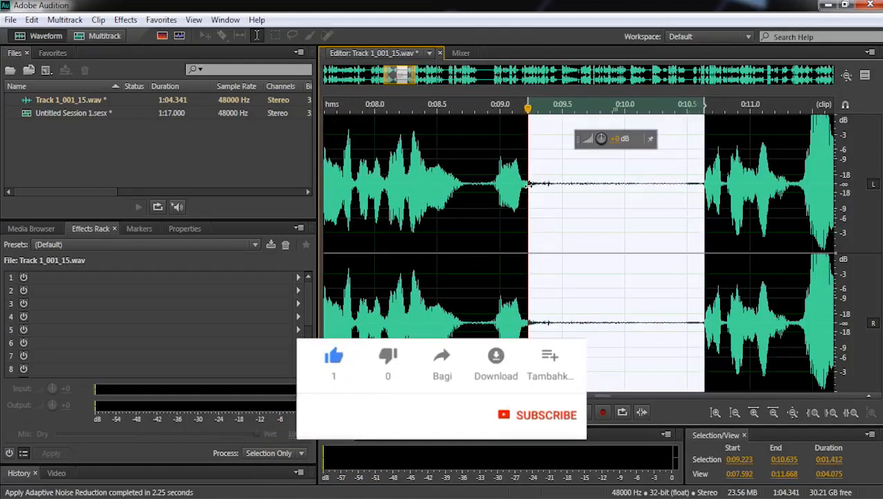
{"action": "left_click", "coordinate": [556, 203]}
{"action": "left_click", "coordinate": [501, 201]}
{"action": "left_click_drag", "start_coordinate": [532, 201], "coordinate": [701, 201]}
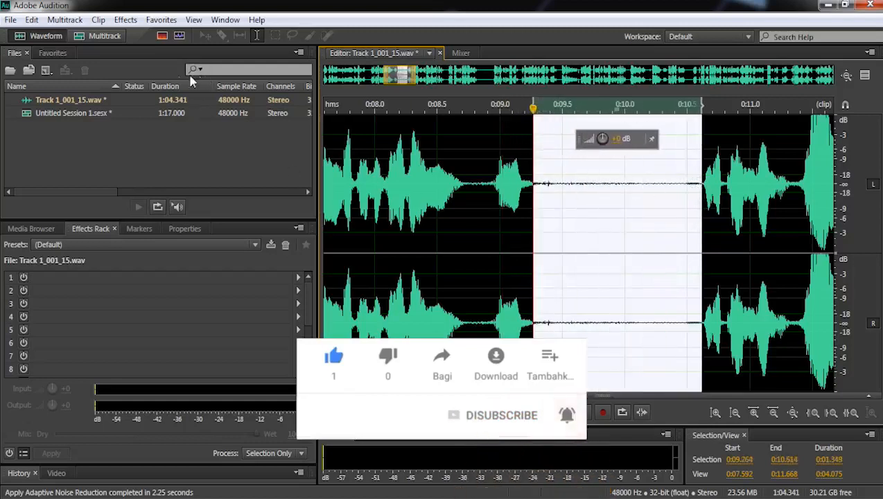
{"action": "left_click", "coordinate": [133, 20]}
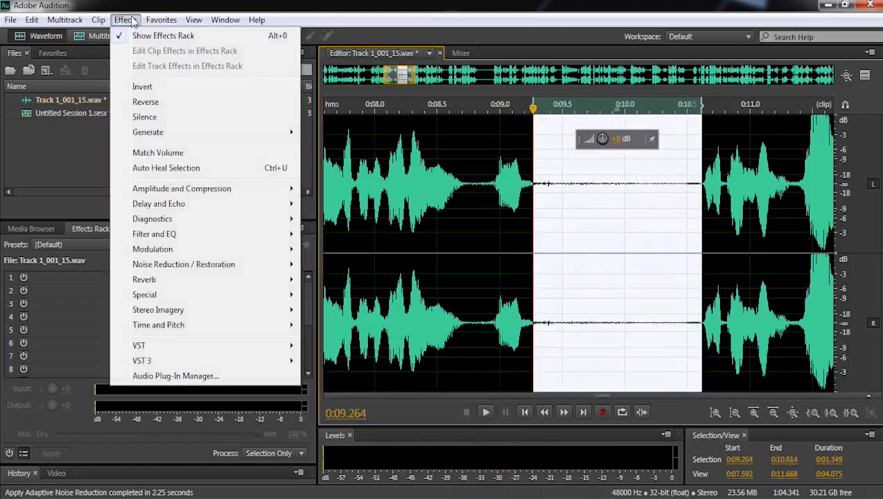
{"action": "mouse_move", "coordinate": [257, 268]}
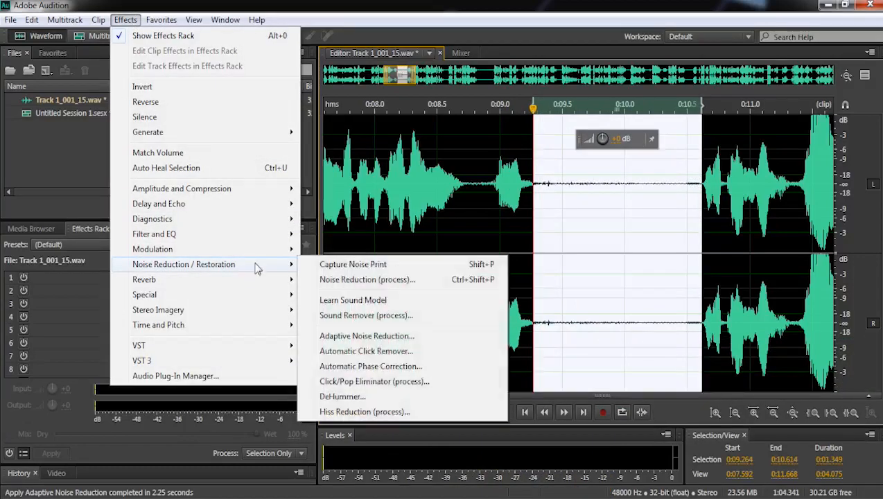
{"action": "left_click", "coordinate": [368, 268]}
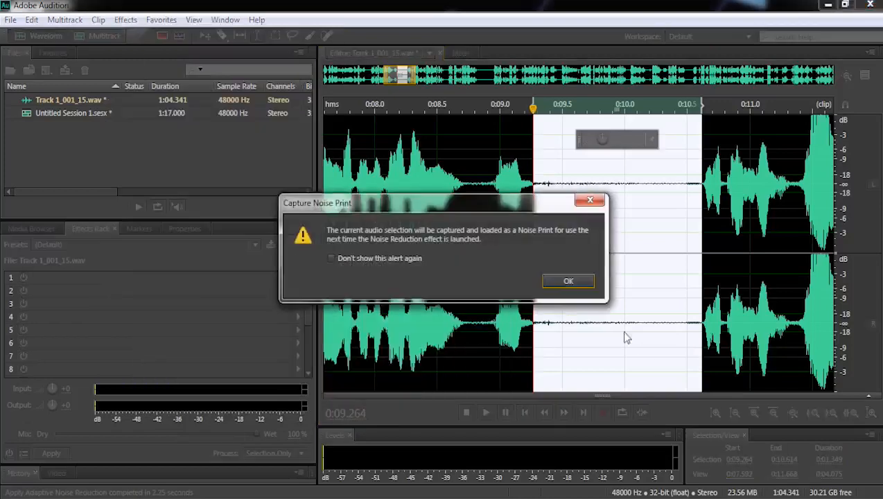
{"action": "left_click", "coordinate": [566, 282]}
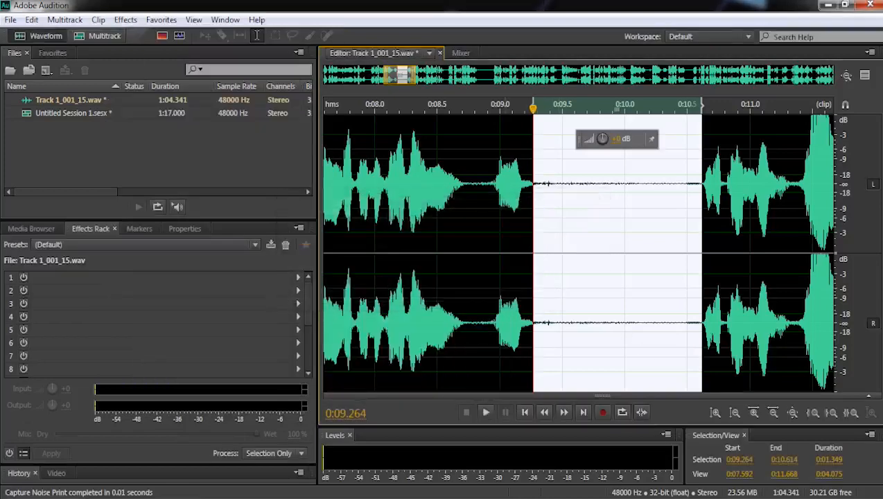
- Select the entire recording and apply Noise Reduction (process) with the captured noise print at 100% noise reduction, reducing by 40 dB
{"action": "double_click", "coordinate": [461, 218]}
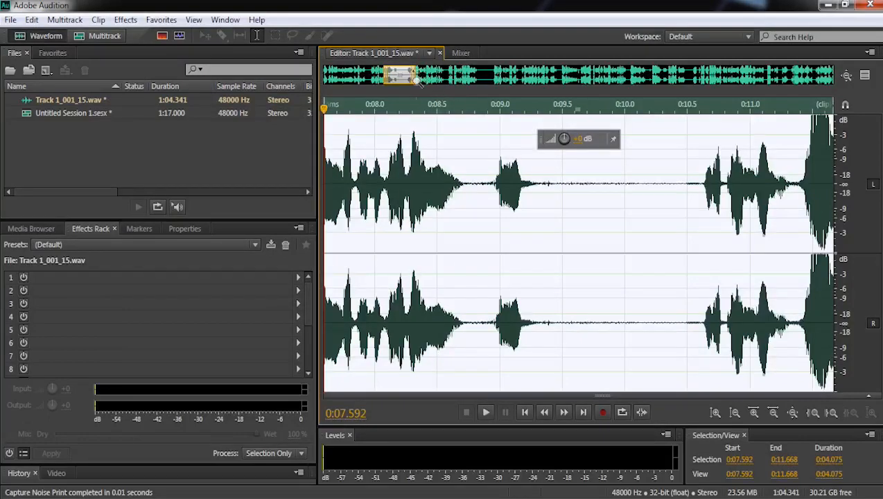
{"action": "left_click_drag", "start_coordinate": [416, 80], "coordinate": [816, 70]}
{"action": "triple_click", "coordinate": [551, 208]}
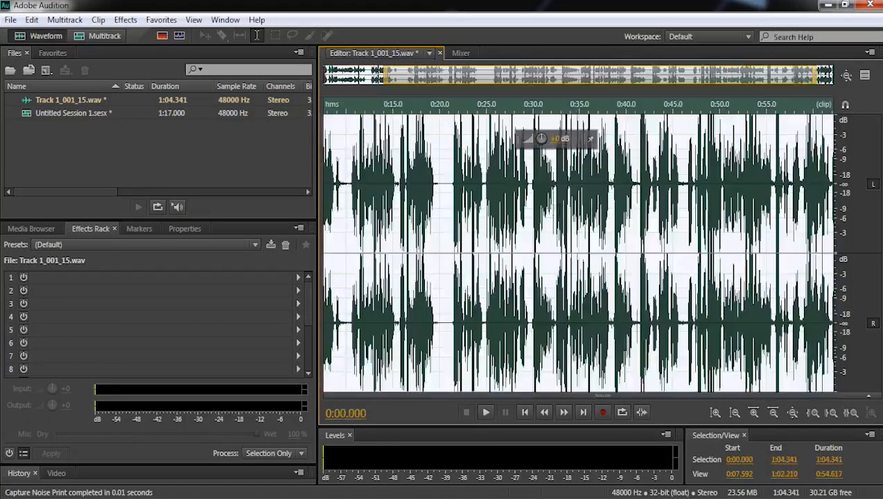
{"action": "left_click", "coordinate": [133, 23]}
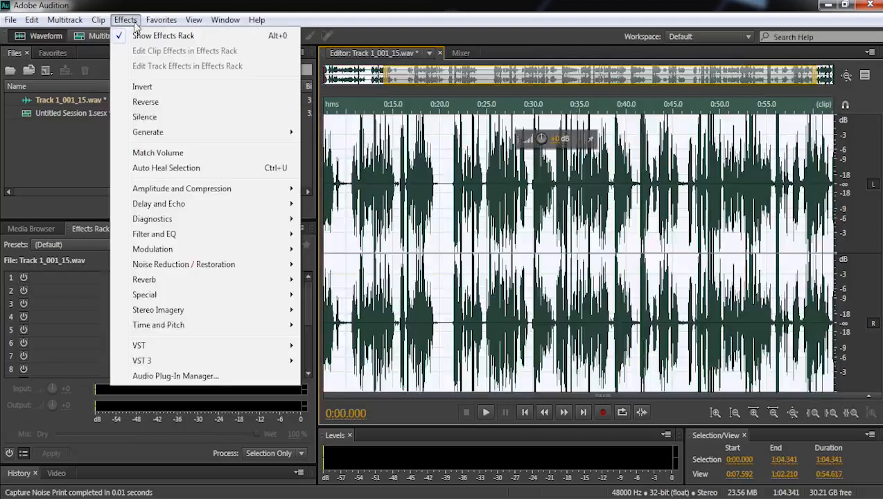
{"action": "mouse_move", "coordinate": [249, 267]}
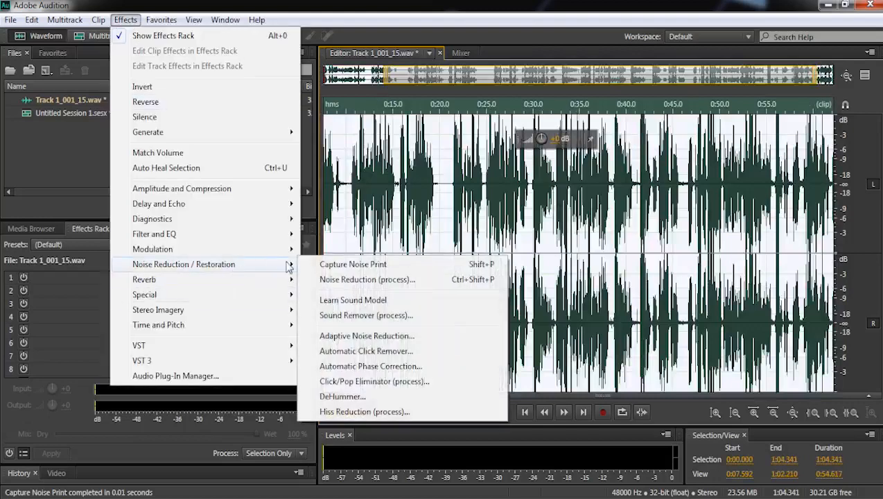
{"action": "left_click", "coordinate": [391, 280]}
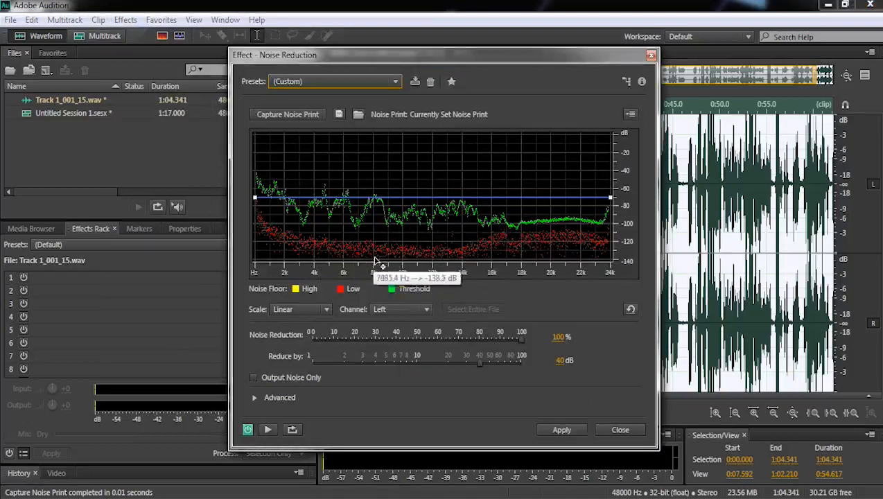
{"action": "left_click", "coordinate": [558, 430]}
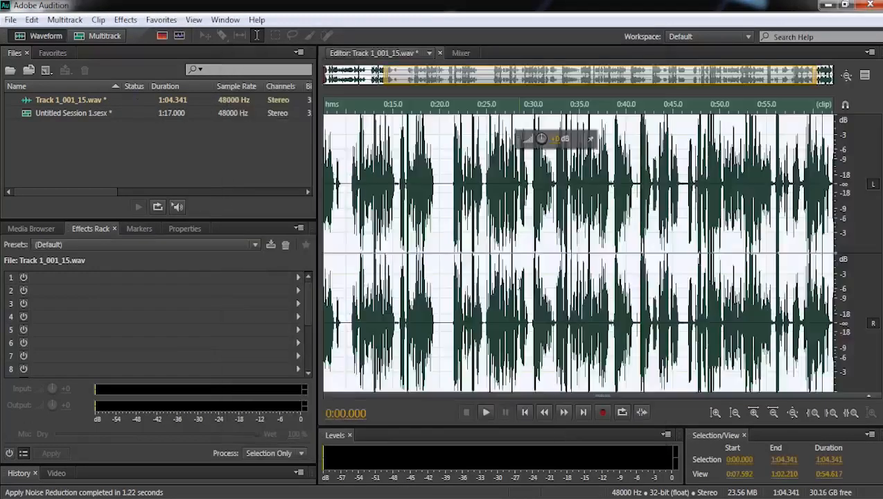
- Clear the selection and examine the waveform between words around 0:27 and back at the start for remaining noise
{"action": "left_click", "coordinate": [502, 211]}
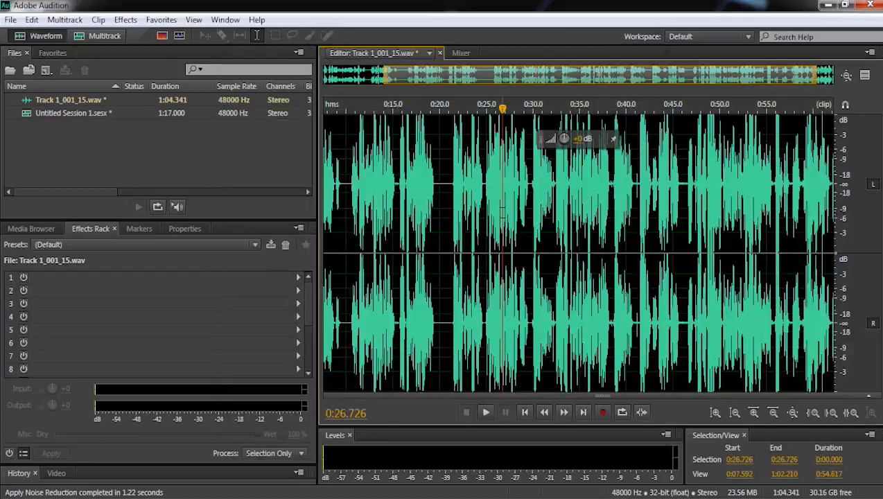
{"action": "left_click", "coordinate": [508, 220]}
{"action": "scroll", "coordinate": [509, 220], "scroll_direction": "up", "scroll_amount": 8}
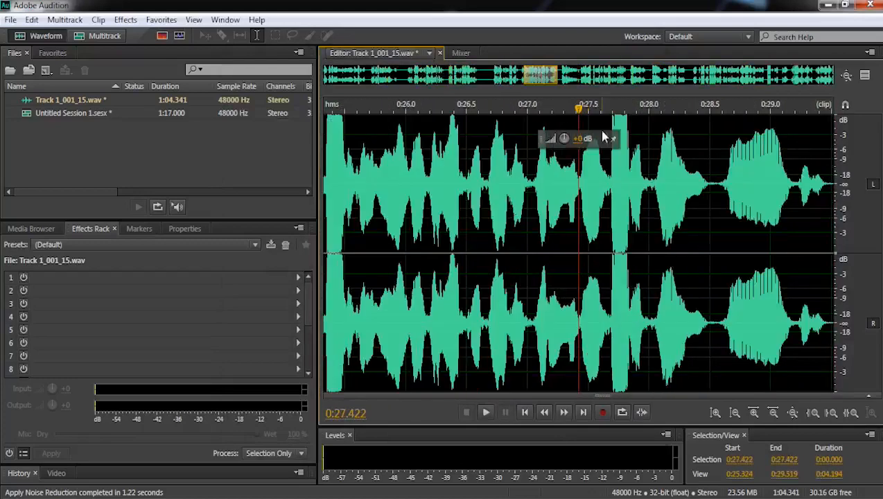
{"action": "left_click_drag", "start_coordinate": [558, 220], "coordinate": [102, 315]}
{"action": "left_click", "coordinate": [532, 229]}
{"action": "left_click_drag", "start_coordinate": [470, 220], "coordinate": [139, 229]}
{"action": "left_click", "coordinate": [539, 182]}
- Apply a second pass of Noise Reduction (process) to the entire recording at 100%, reducing by 40 dB
{"action": "key", "text": "ctrl+a"}
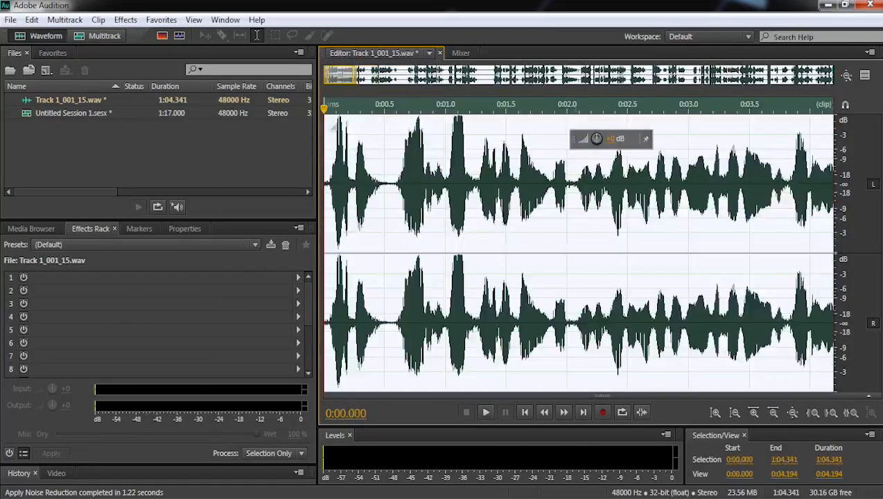
{"action": "left_click", "coordinate": [125, 20]}
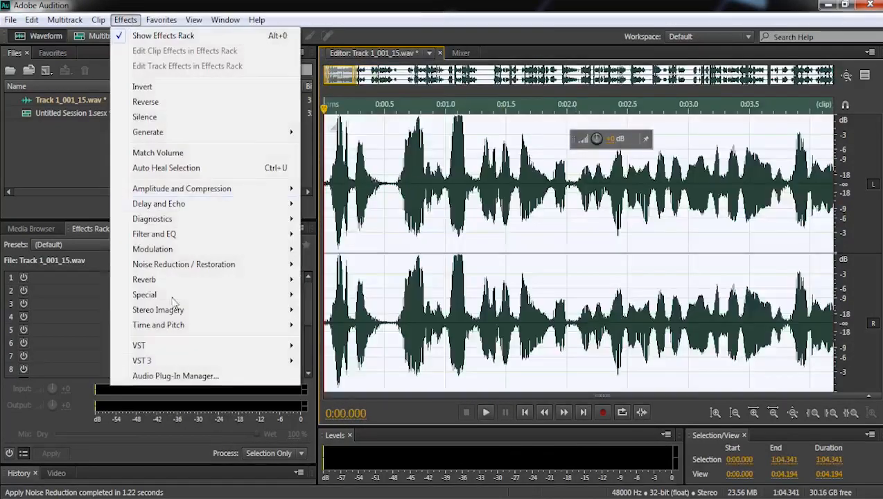
{"action": "left_click", "coordinate": [386, 282]}
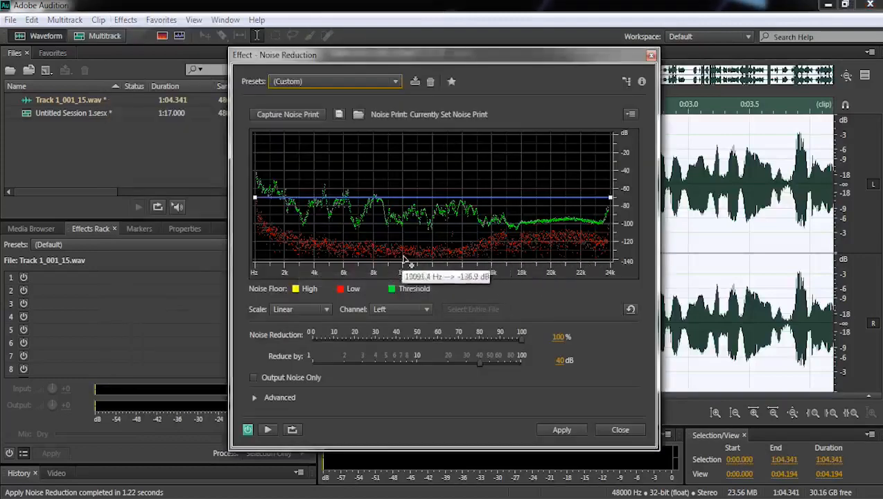
{"action": "left_click", "coordinate": [560, 429]}
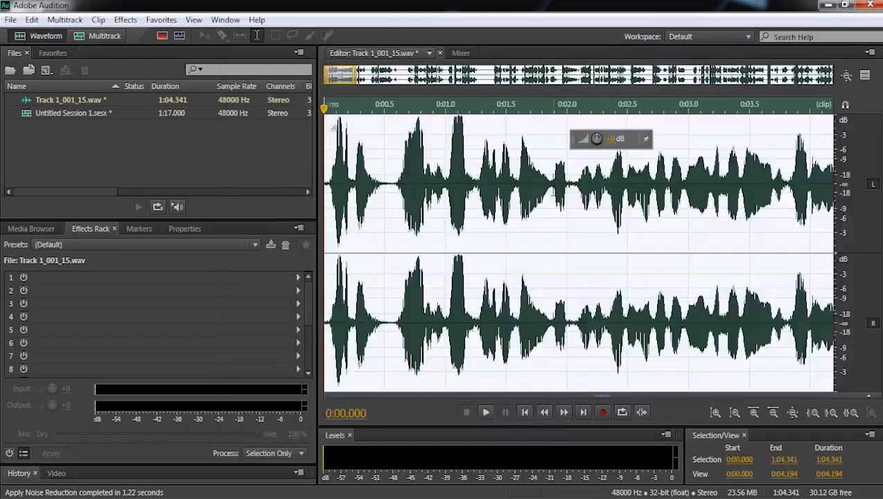
- Select the first 4.194 seconds of the recording and normalize them to -0.1 dB
{"action": "double_click", "coordinate": [456, 187]}
{"action": "left_click", "coordinate": [161, 20]}
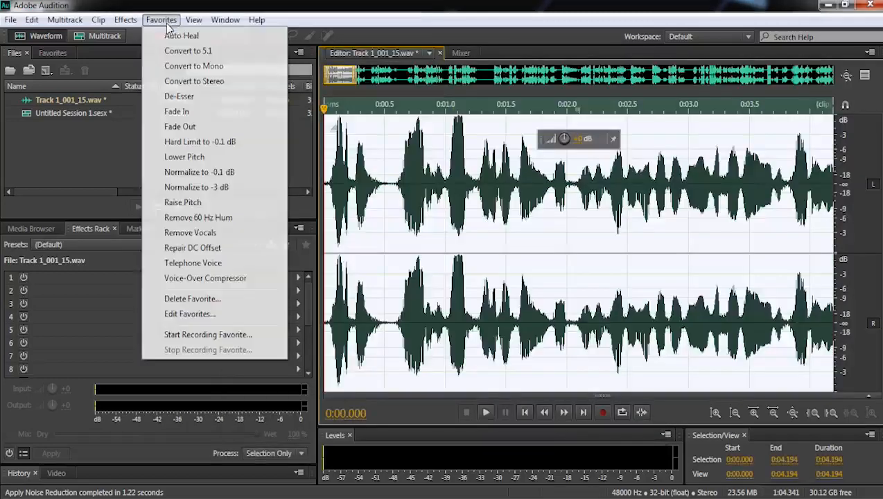
{"action": "left_click", "coordinate": [224, 179]}
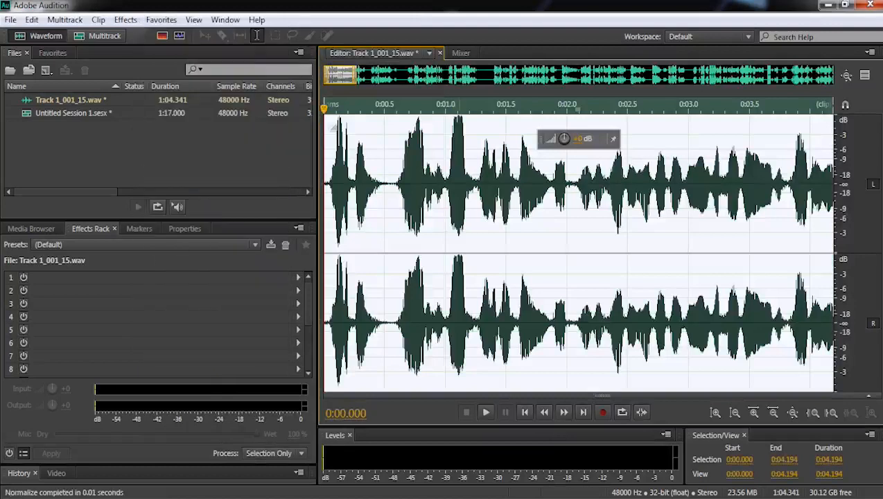
{"action": "left_click", "coordinate": [448, 238]}
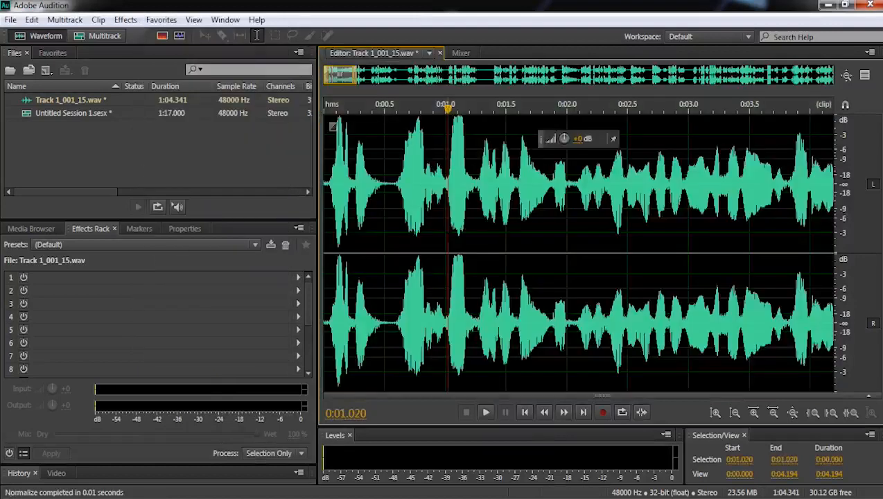
{"action": "double_click", "coordinate": [472, 208]}
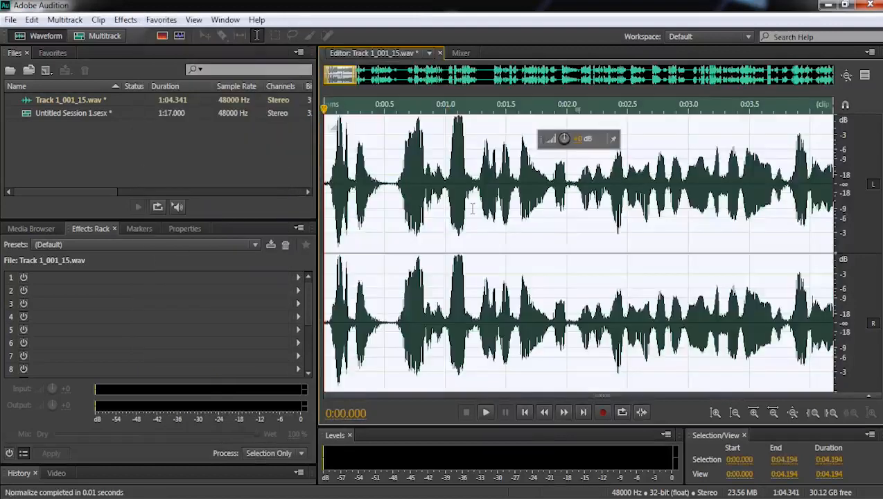
{"action": "left_click", "coordinate": [125, 19]}
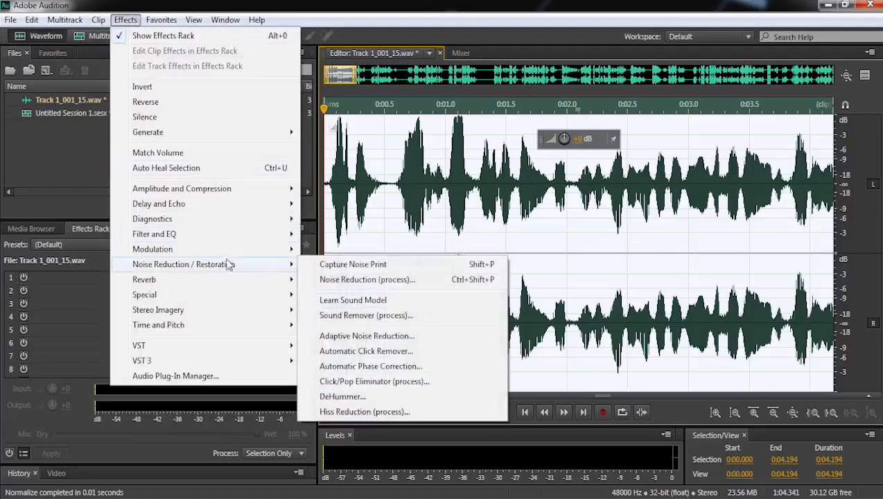
{"action": "mouse_move", "coordinate": [254, 190]}
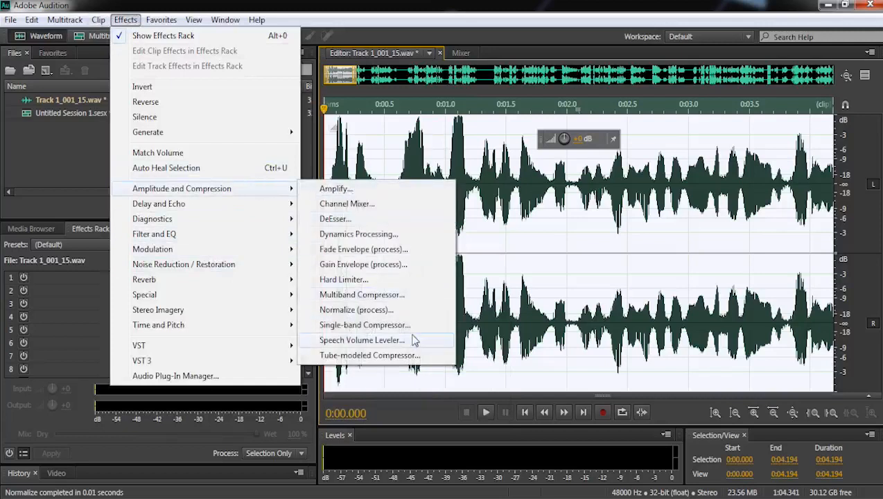
{"action": "left_click", "coordinate": [378, 237]}
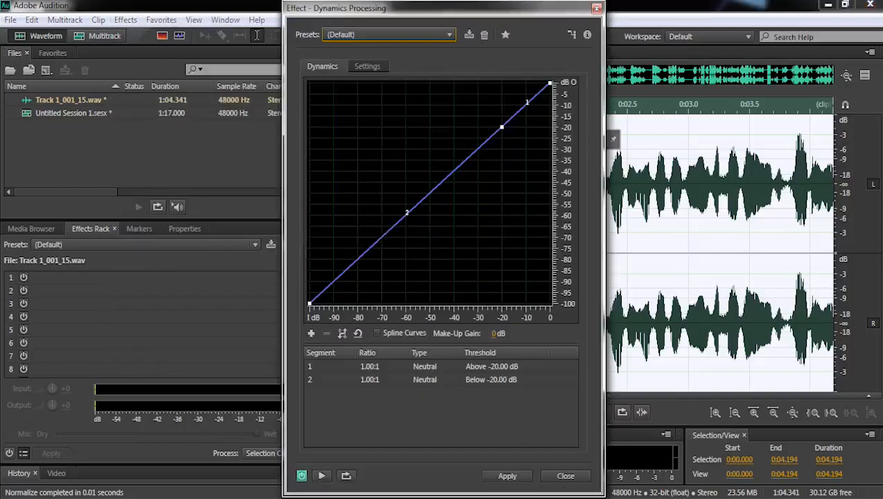
{"action": "left_click", "coordinate": [574, 480]}
- Apply the Single-band Compressor with threshold -22 dB, ratio 4:1, attack 1 ms, release 50 ms and output gain 6.2 dB
{"action": "left_click", "coordinate": [126, 20]}
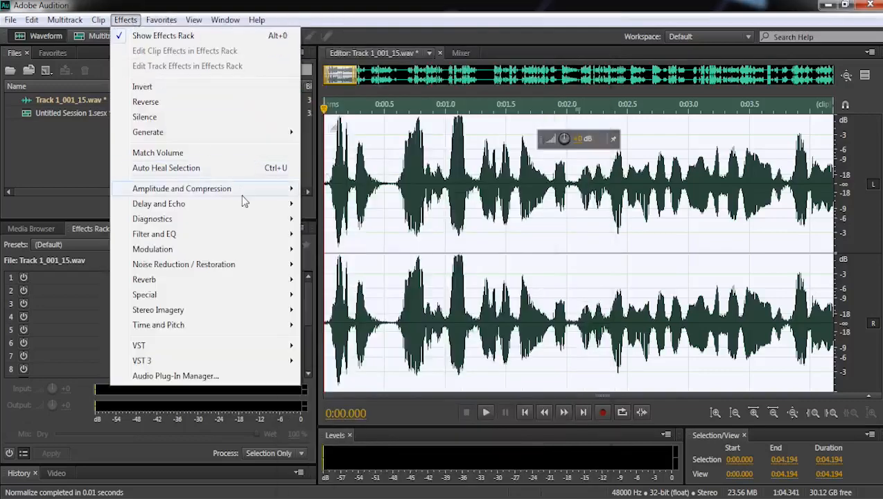
{"action": "mouse_move", "coordinate": [250, 191]}
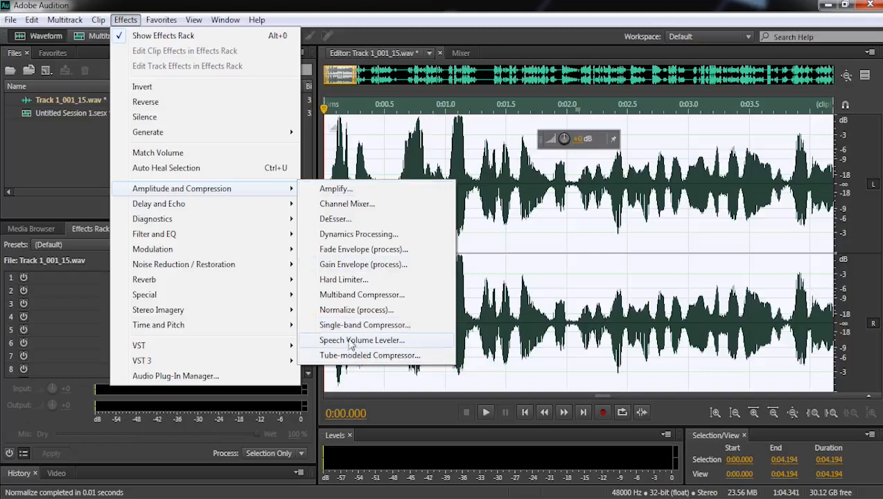
{"action": "left_click", "coordinate": [390, 329]}
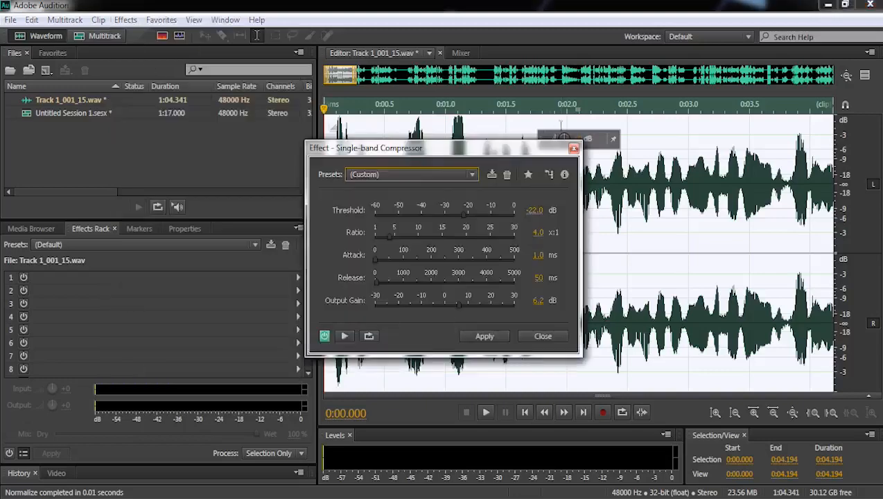
{"action": "left_click_drag", "start_coordinate": [494, 150], "coordinate": [577, 104]}
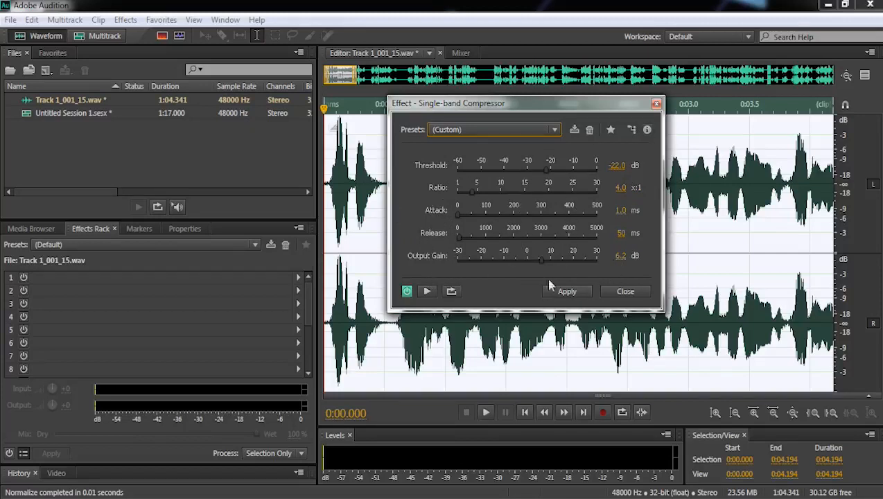
{"action": "left_click", "coordinate": [567, 292]}
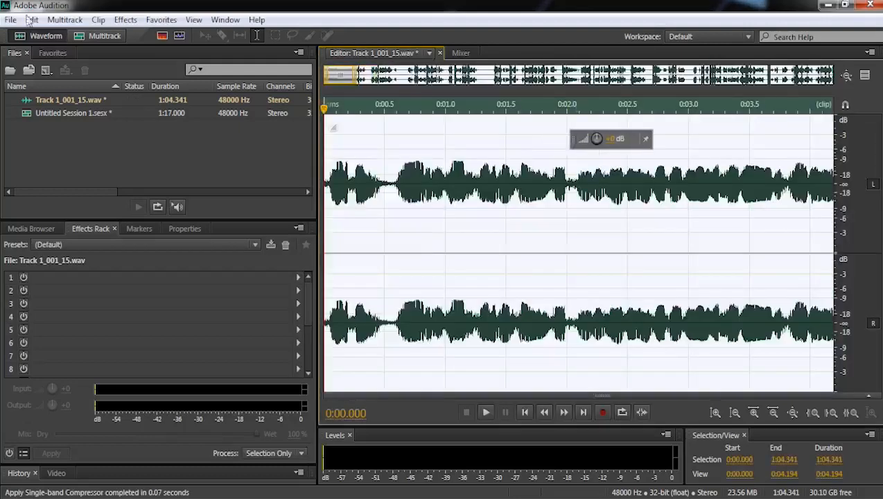
- Open the Graphic Equalizer (10 Bands) for the selected audio and reset its bands with the Default preset
{"action": "left_click", "coordinate": [126, 20]}
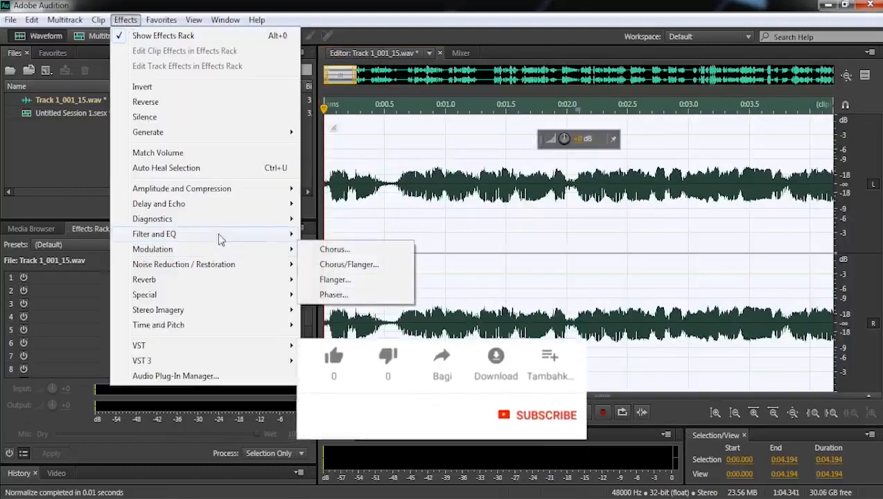
{"action": "mouse_move", "coordinate": [221, 223]}
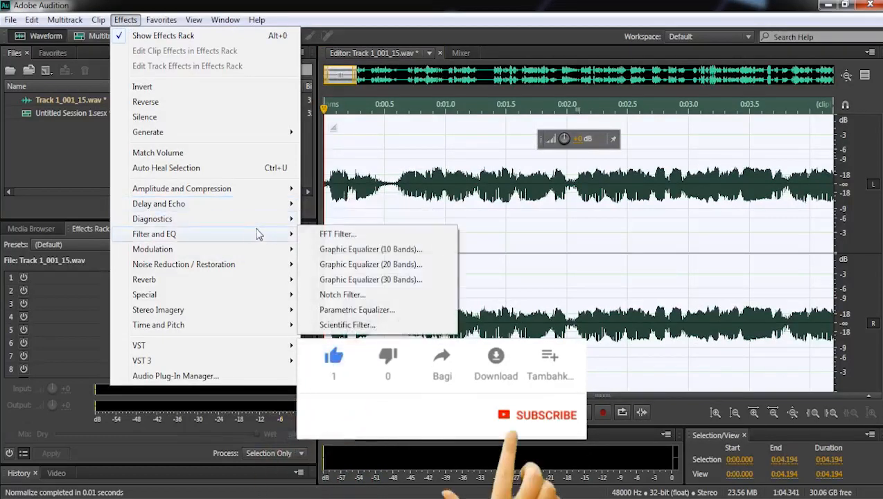
{"action": "left_click", "coordinate": [374, 251]}
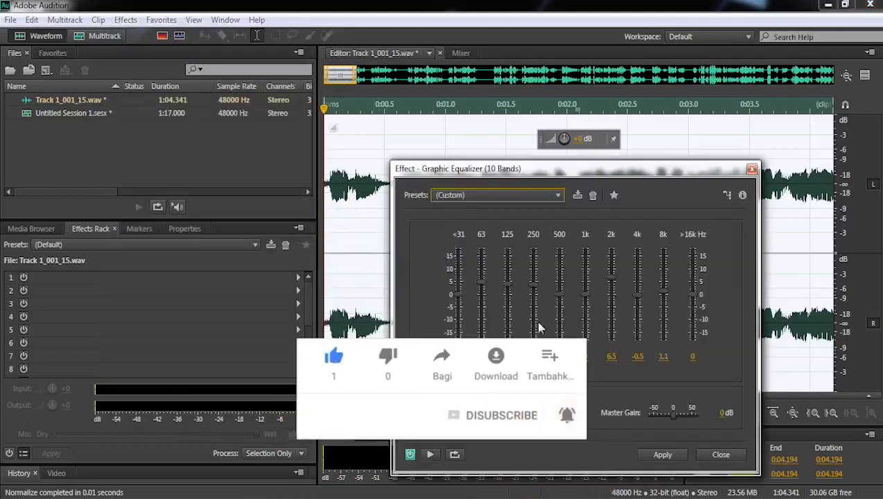
{"action": "left_click_drag", "start_coordinate": [535, 176], "coordinate": [489, 120]}
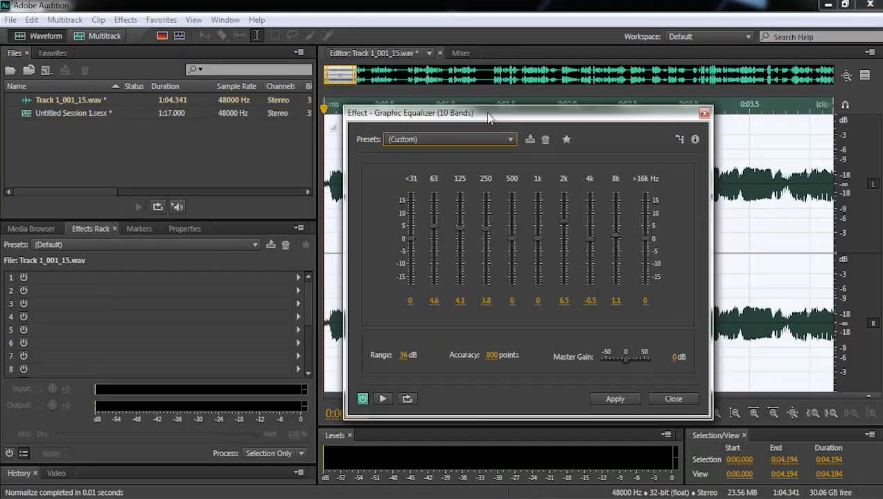
{"action": "left_click", "coordinate": [454, 139]}
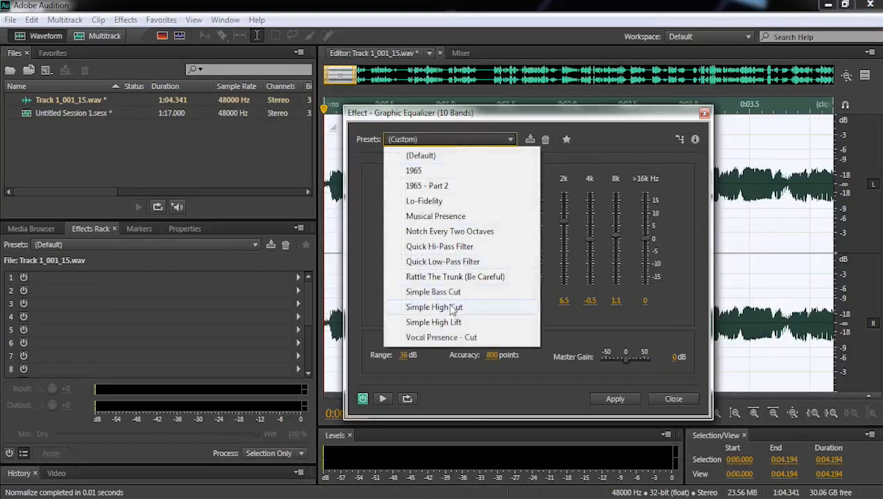
{"action": "left_click", "coordinate": [597, 113]}
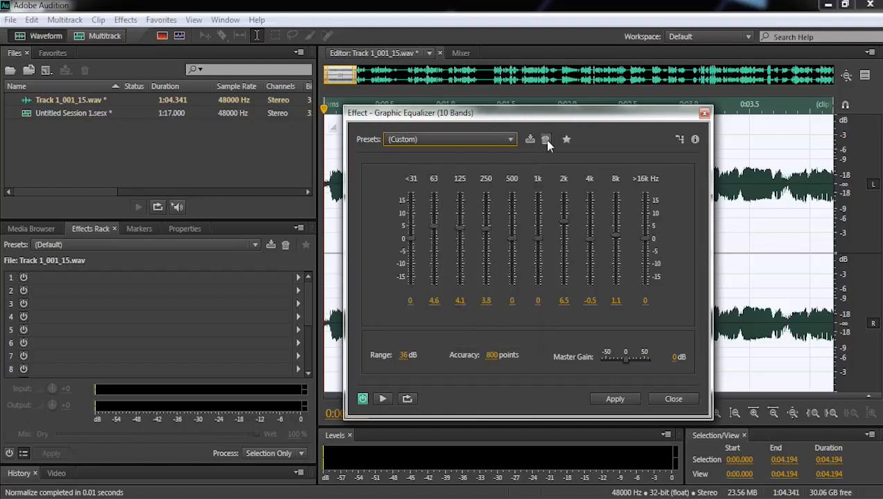
{"action": "left_click", "coordinate": [546, 139]}
{"action": "left_click", "coordinate": [478, 272]}
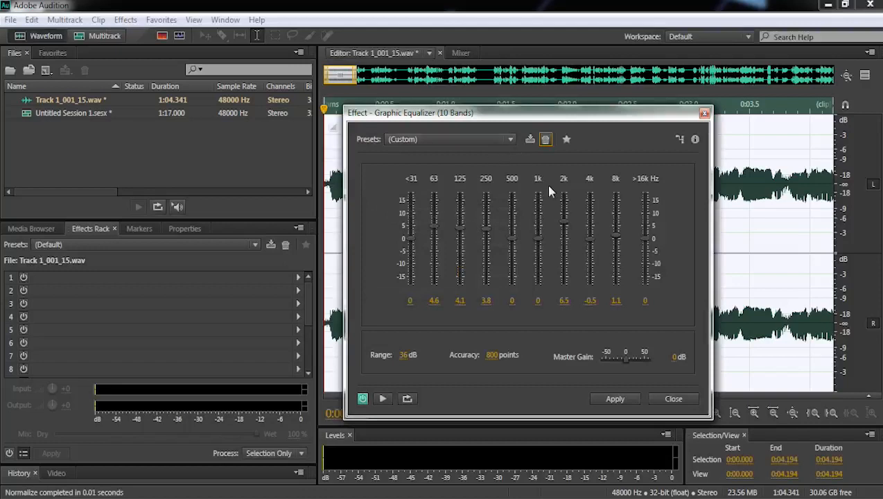
{"action": "left_click", "coordinate": [489, 140]}
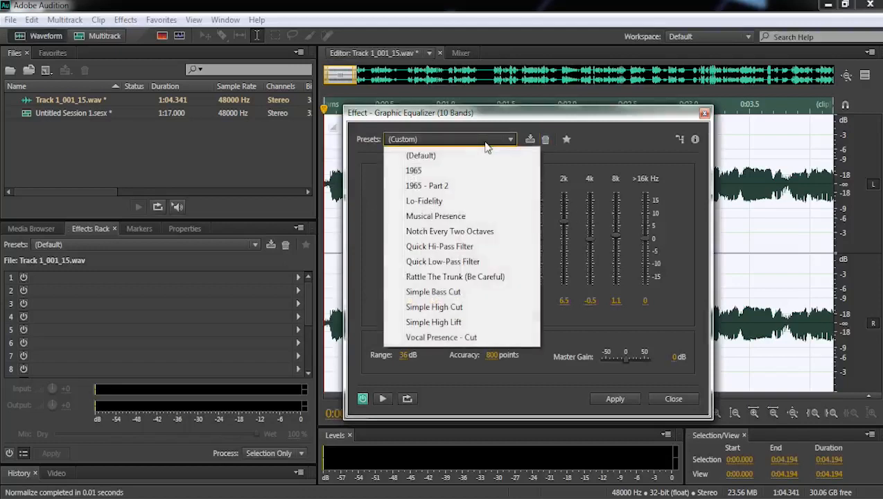
{"action": "left_click", "coordinate": [420, 156]}
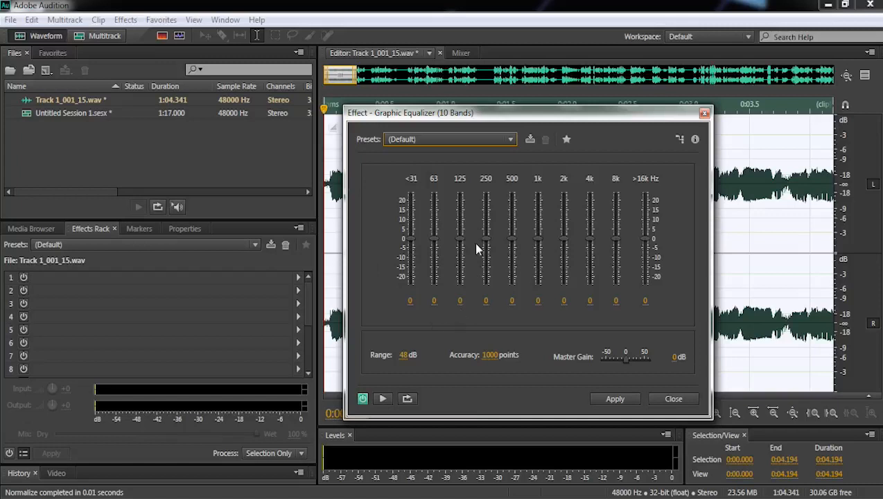
- Raise the equalizer's 63 Hz band to 0.7, the 4 kHz band to 2.9 and the 8 kHz band to 0.7
{"action": "left_click", "coordinate": [433, 240]}
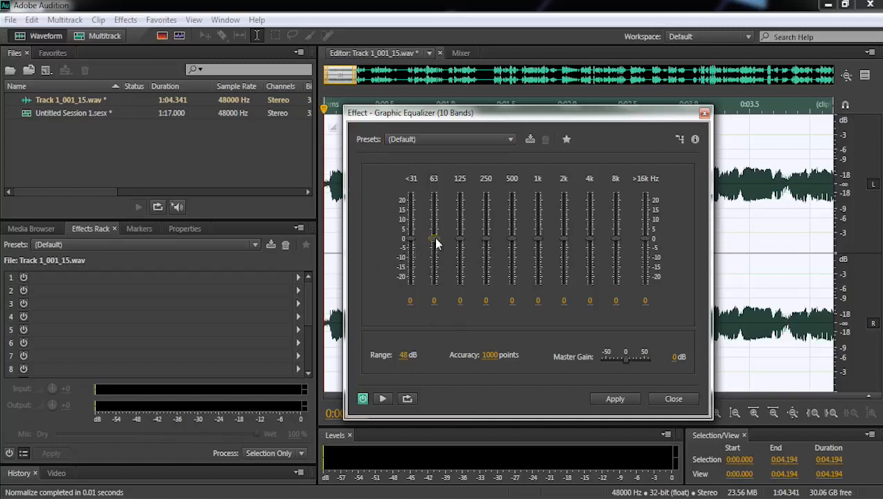
{"action": "left_click_drag", "start_coordinate": [435, 242], "coordinate": [436, 240]}
{"action": "left_click", "coordinate": [461, 239]}
{"action": "left_click_drag", "start_coordinate": [590, 241], "coordinate": [617, 237]}
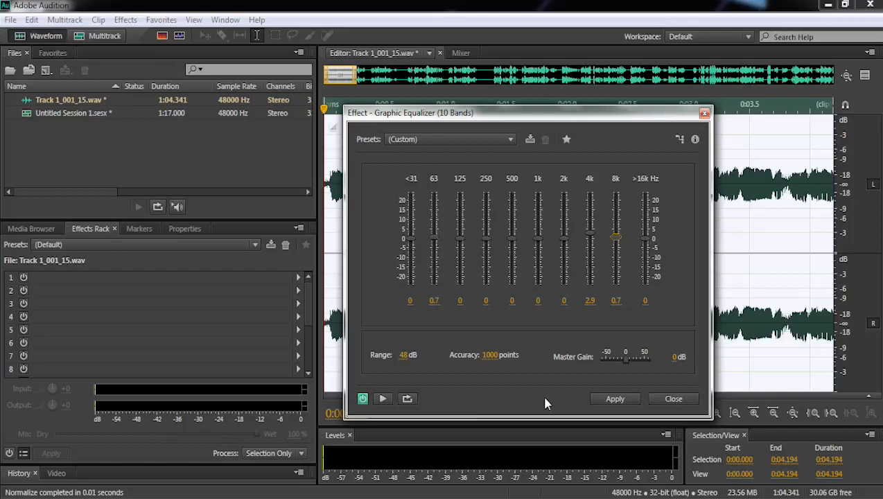
- Close the Graphic Equalizer without applying it, and open the file export for the entire recording
{"action": "left_click", "coordinate": [686, 399]}
{"action": "key", "text": "ctrl+a"}
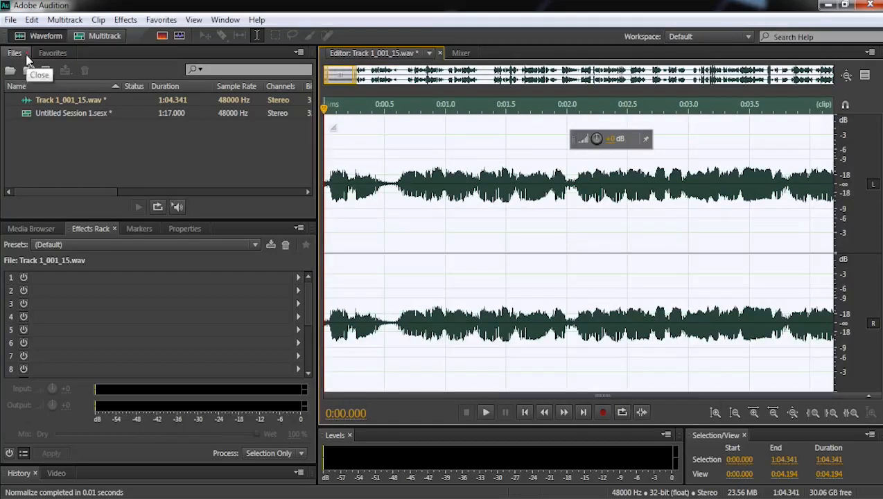
{"action": "left_click", "coordinate": [11, 20]}
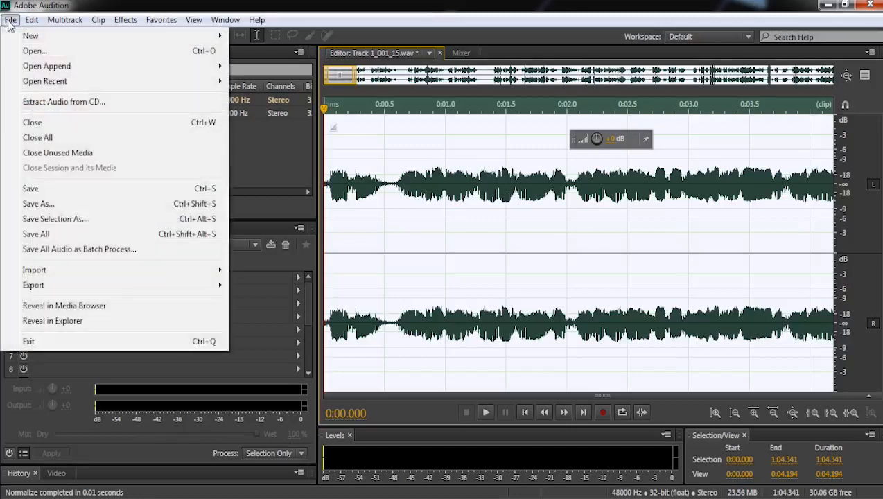
{"action": "mouse_move", "coordinate": [217, 294]}
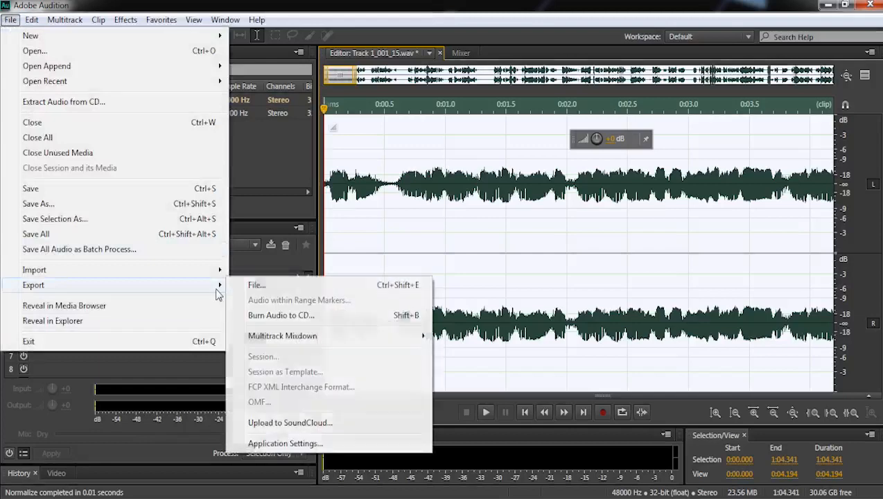
{"action": "left_click", "coordinate": [297, 287]}
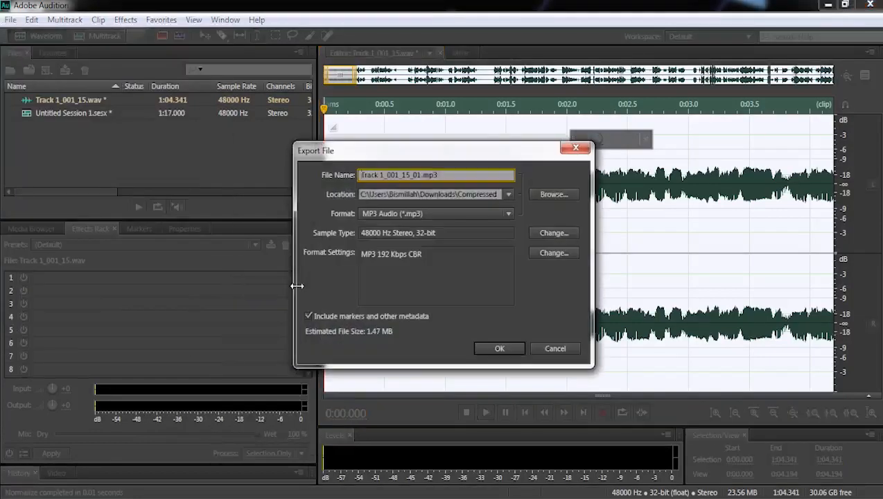
- Export the recording as an MP3 file named record in the Compressed folder inside Downloads
{"action": "left_click", "coordinate": [552, 194]}
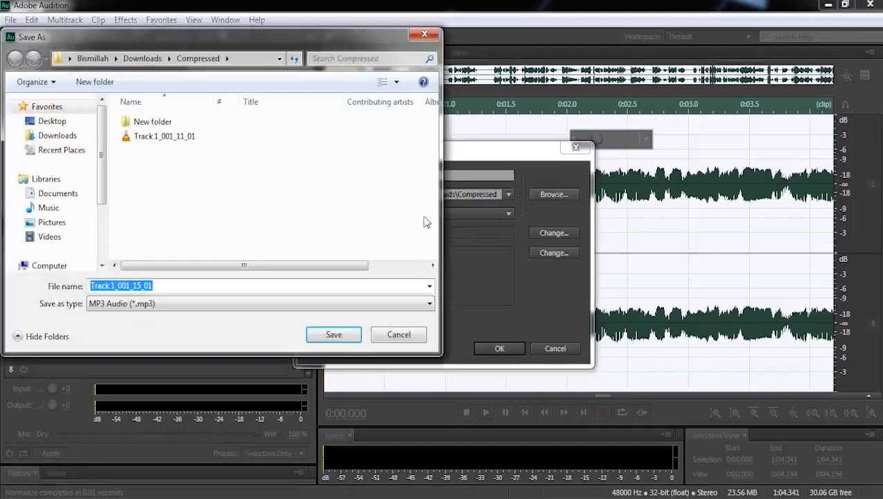
{"action": "left_click", "coordinate": [58, 136]}
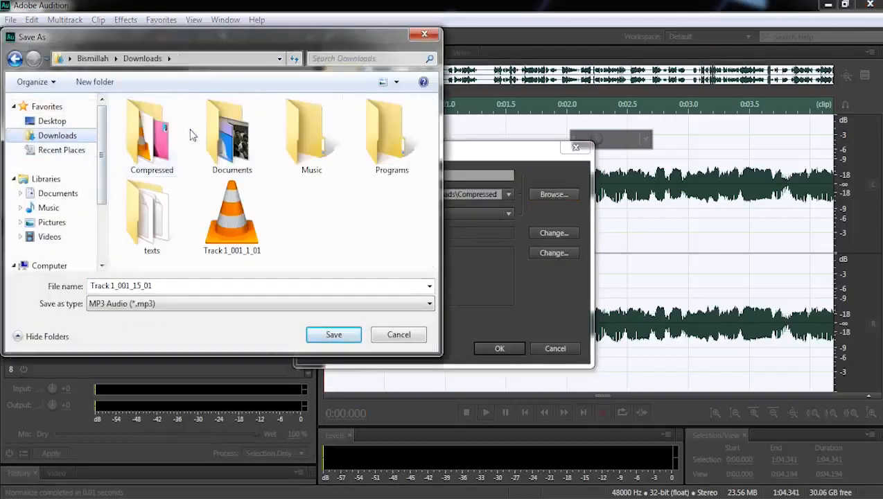
{"action": "double_click", "coordinate": [170, 166]}
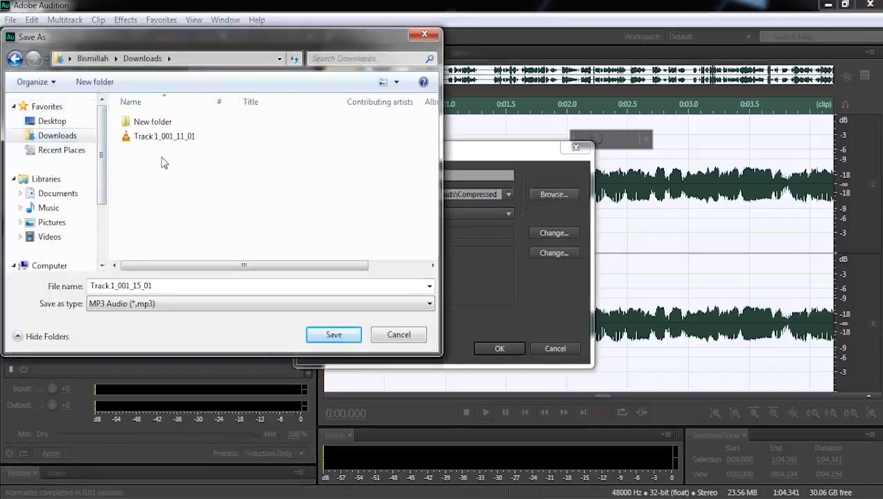
{"action": "double_click", "coordinate": [187, 284]}
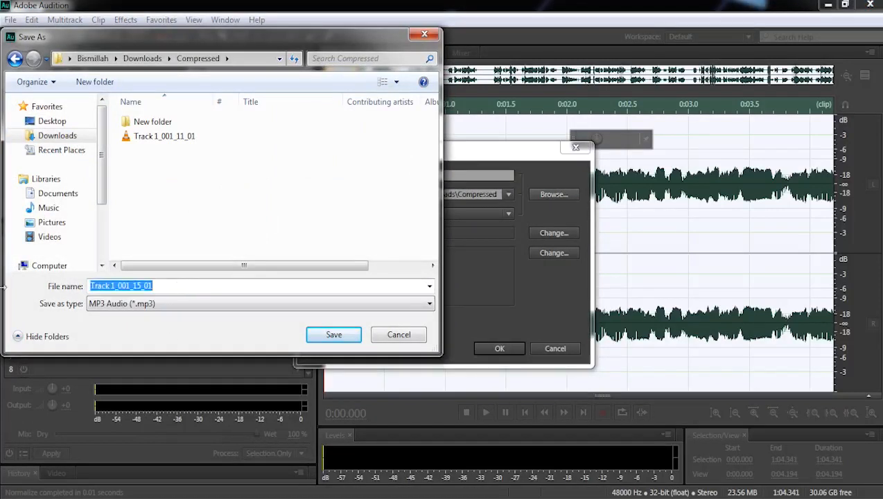
{"action": "type", "text": "re"}
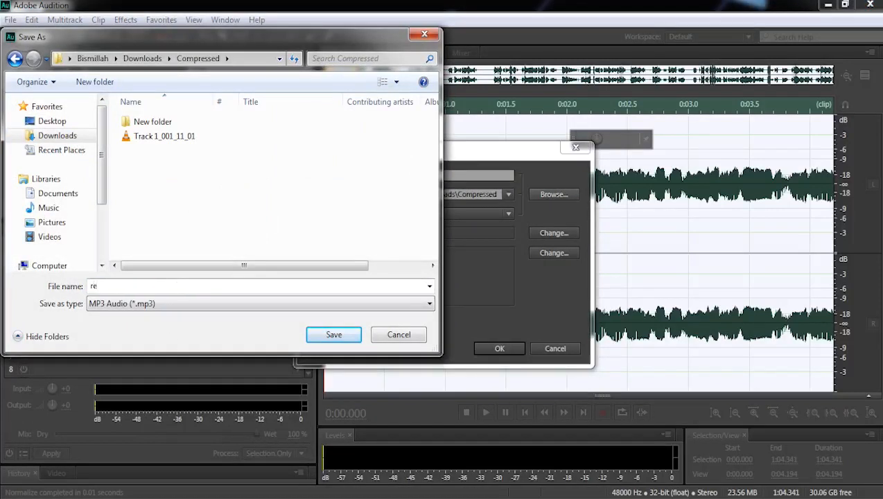
{"action": "type", "text": "cord"}
{"action": "left_click", "coordinate": [334, 334]}
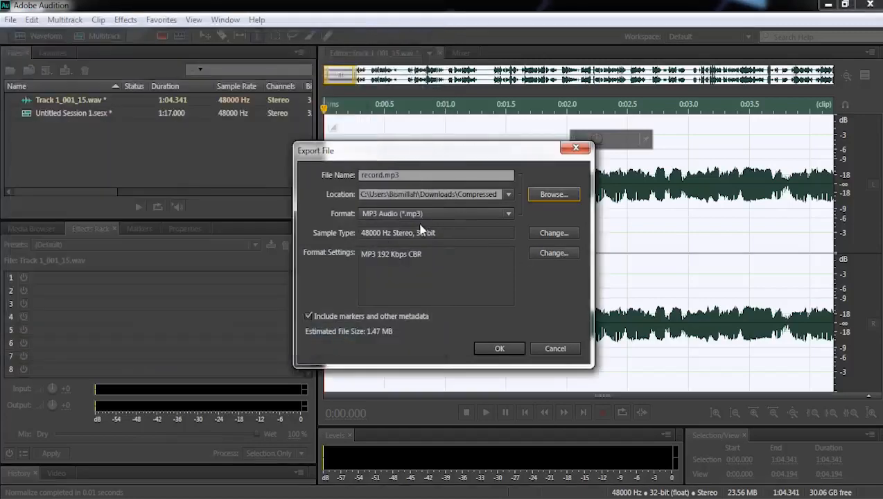
{"action": "left_click", "coordinate": [497, 351]}
{"action": "left_click", "coordinate": [509, 292]}
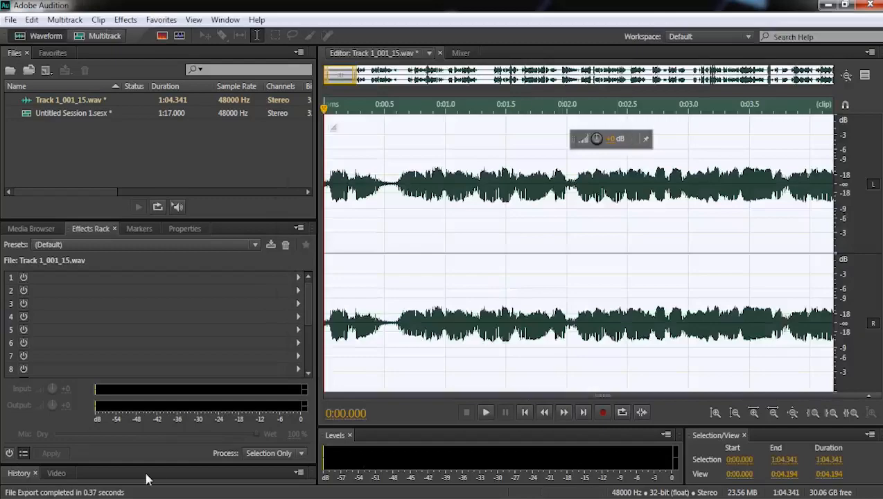
- Switch to Windows Explorer and play the exported record file from the Compressed folder in Downloads
{"action": "left_click", "coordinate": [66, 498]}
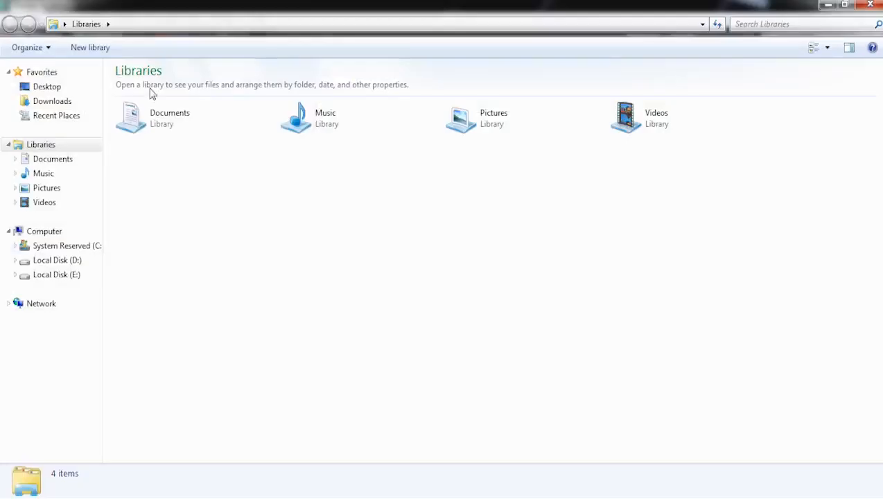
{"action": "left_click", "coordinate": [56, 102]}
{"action": "double_click", "coordinate": [173, 134]}
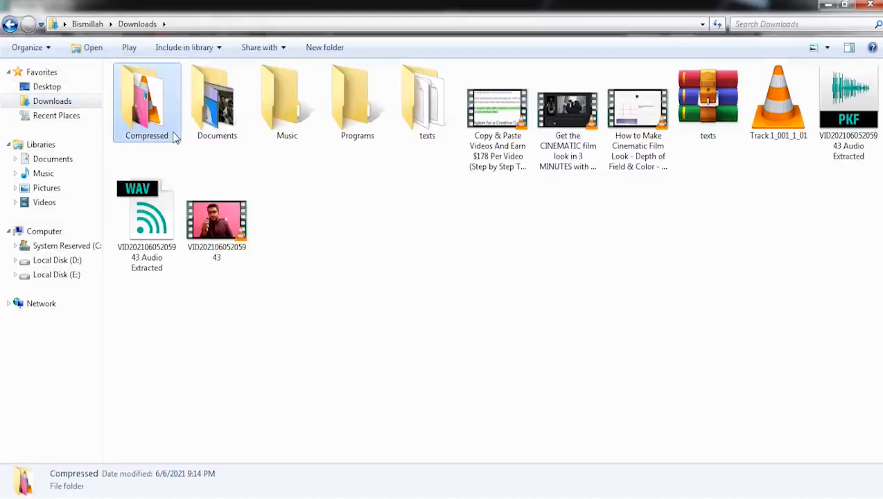
{"action": "double_click", "coordinate": [135, 102]}
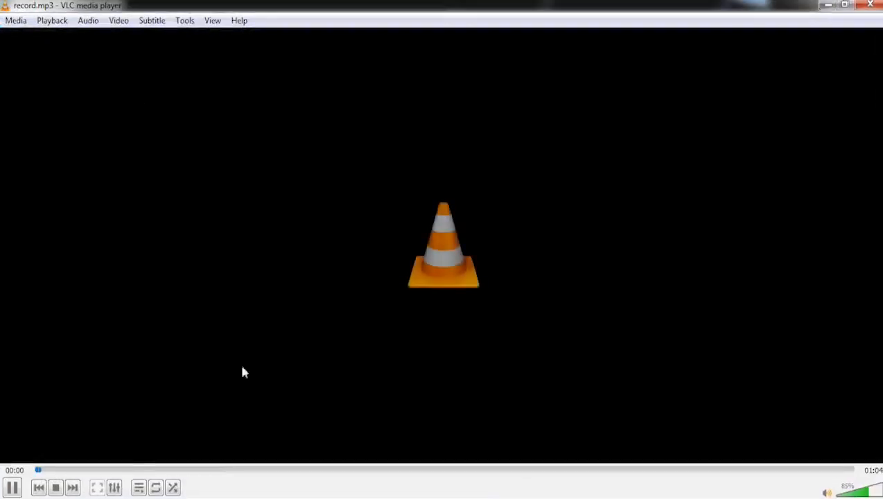
- Skip forward twice through the record.mp3 playback to sample other passages, and close the media player
{"action": "left_click", "coordinate": [201, 470]}
{"action": "left_click", "coordinate": [351, 470]}
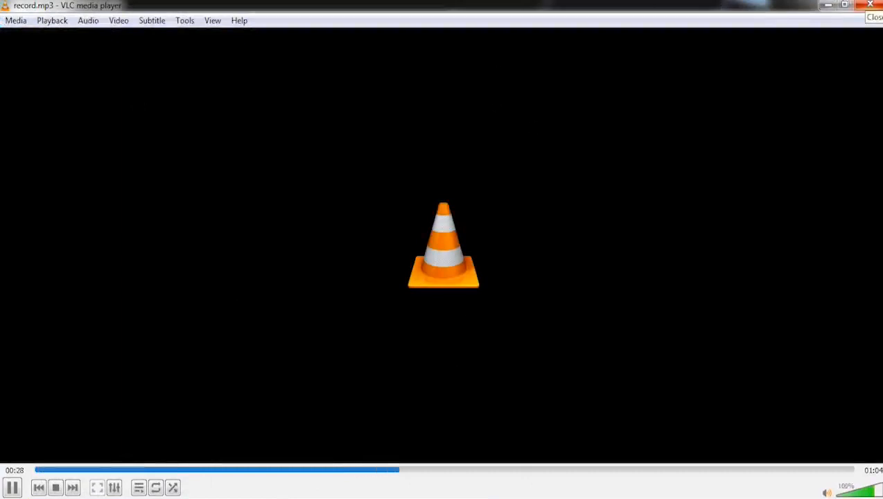
{"action": "left_click", "coordinate": [870, 4]}
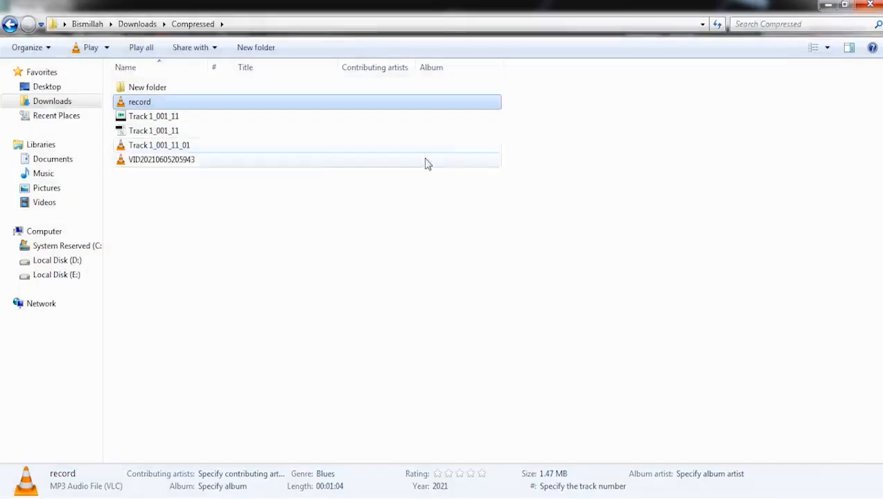
- Refresh the Compressed folder's file listing and switch back to Adobe Audition
{"action": "right_click", "coordinate": [246, 231]}
{"action": "left_click", "coordinate": [303, 285]}
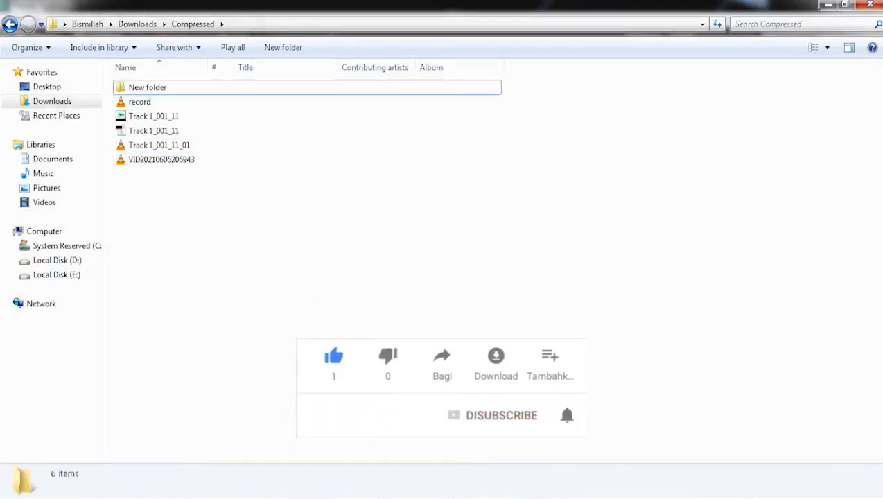
{"action": "left_click", "coordinate": [131, 497]}
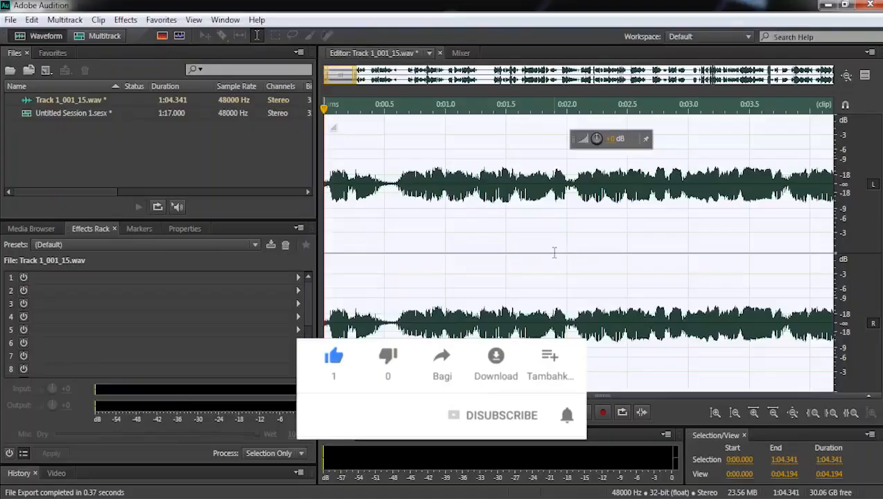